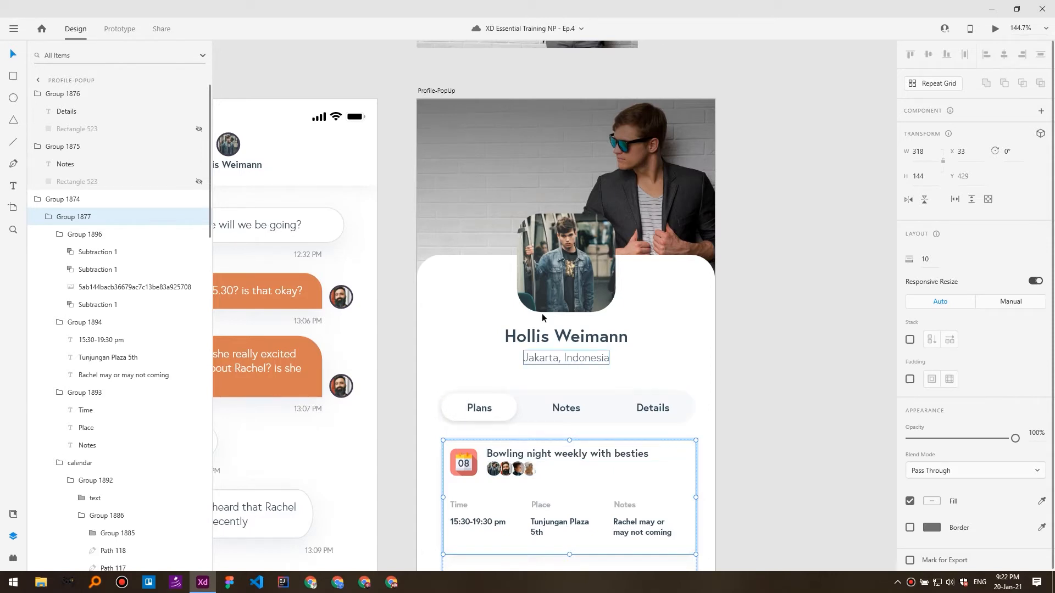
Add a border of size 5 to the header image of the Profile-PopUp artboard.
ctrl+click(558, 272)
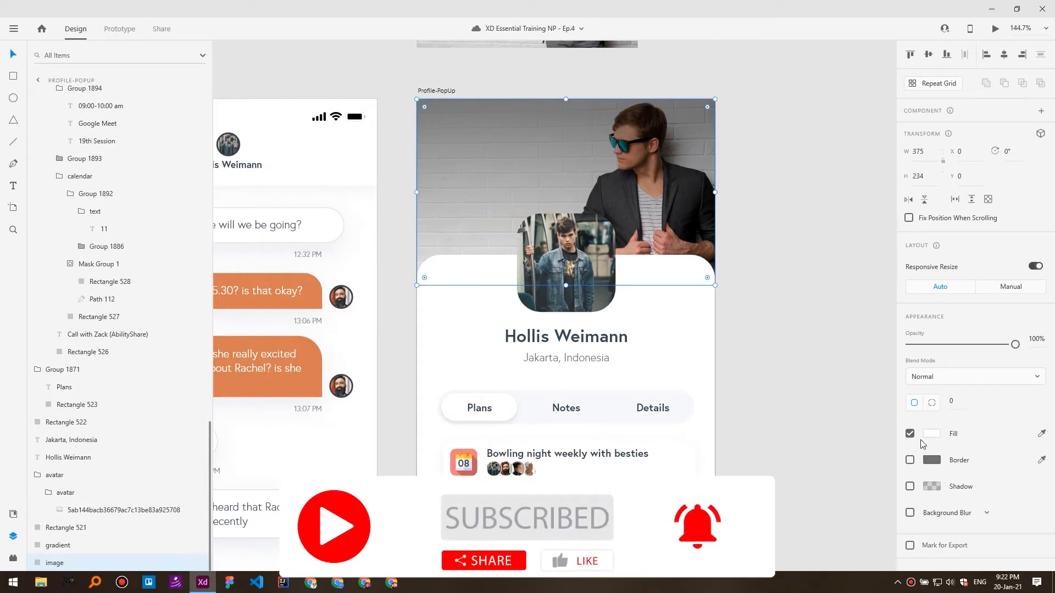
click(910, 460)
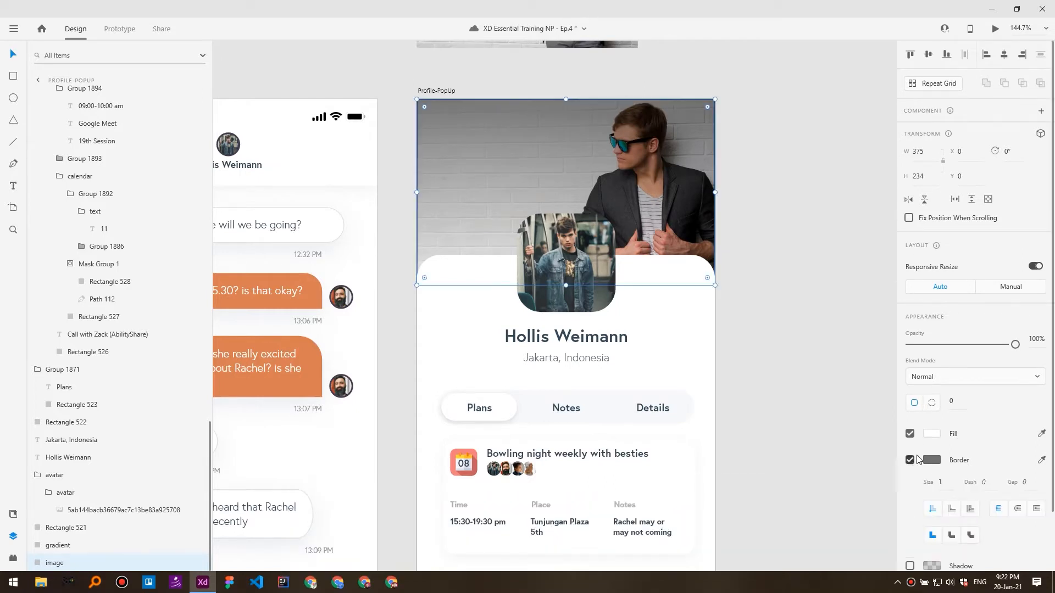
click(948, 484)
text(5)
key(Return)
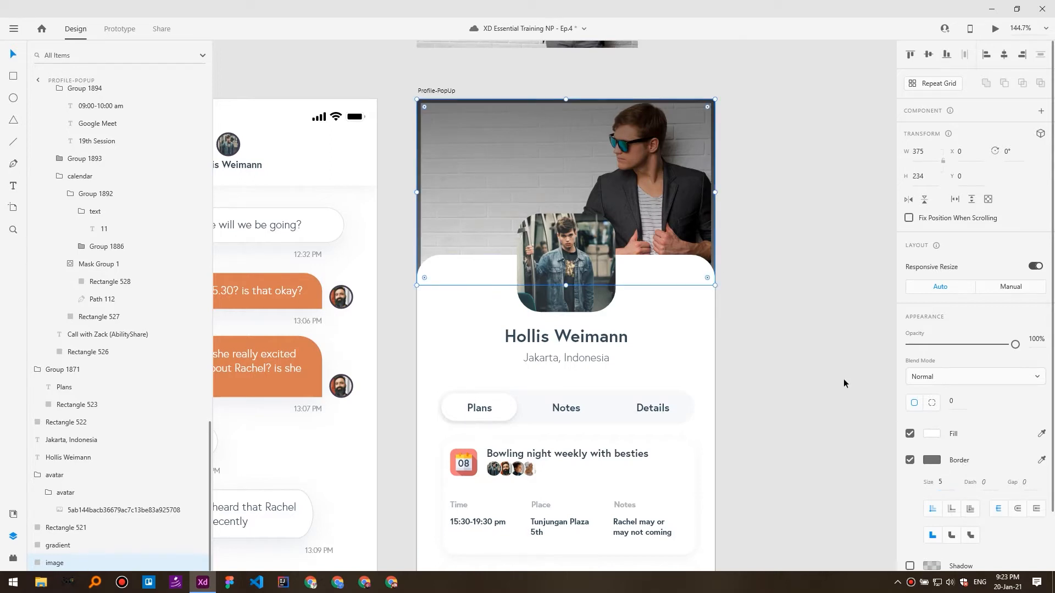
Set the header image's border colour to white, hex #FFFFFF.
click(931, 460)
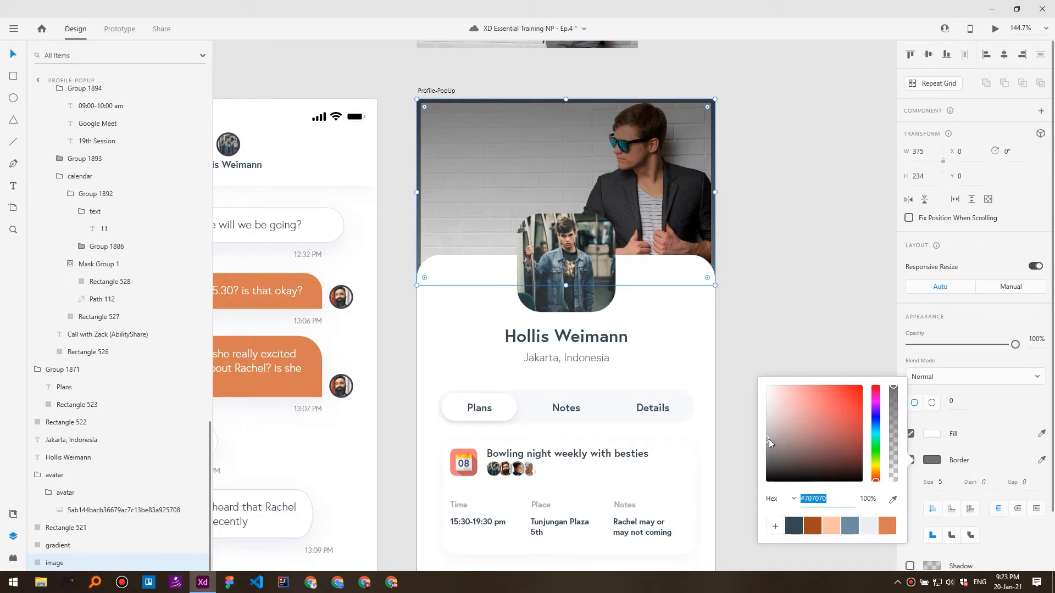
mouse_move(769, 440)
mouse_down()
mouse_move(833, 420)
mouse_move(823, 424)
mouse_move(869, 372)
mouse_move(859, 371)
mouse_move(826, 430)
mouse_move(764, 438)
mouse_up()
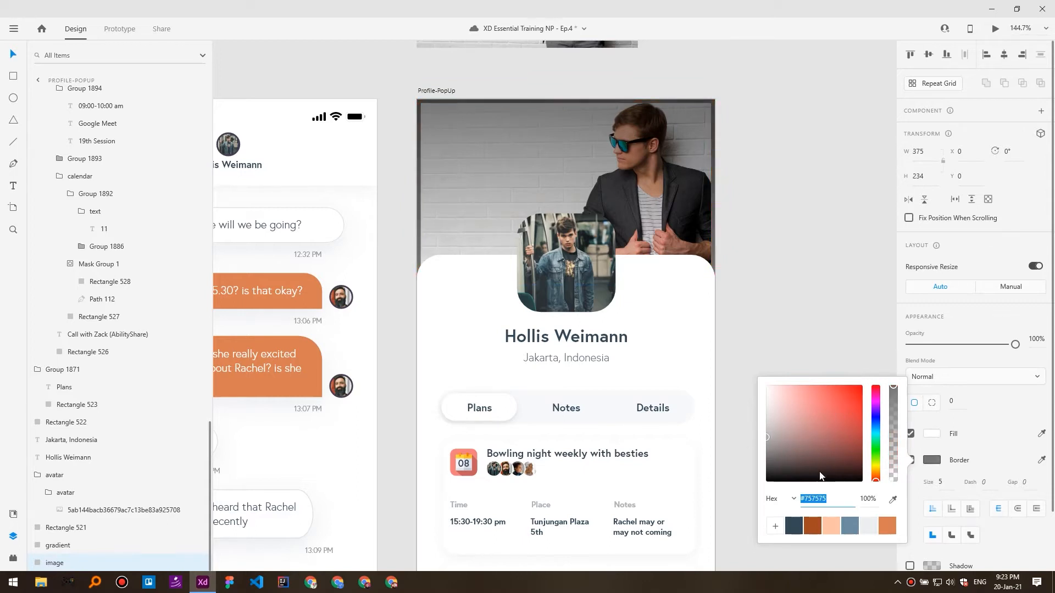
double_click(818, 498)
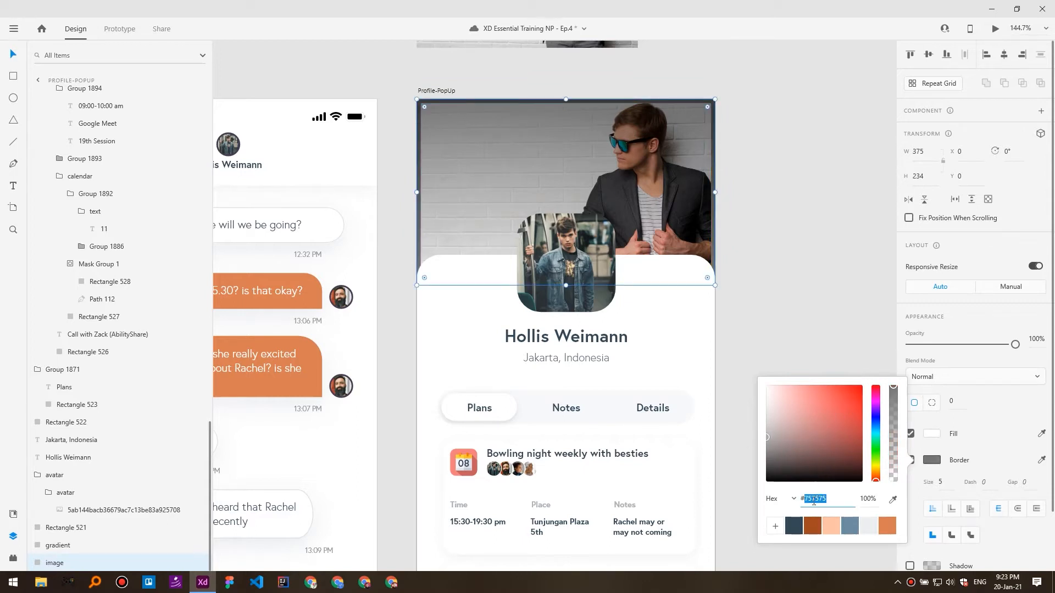
text(fff)
key(Return)
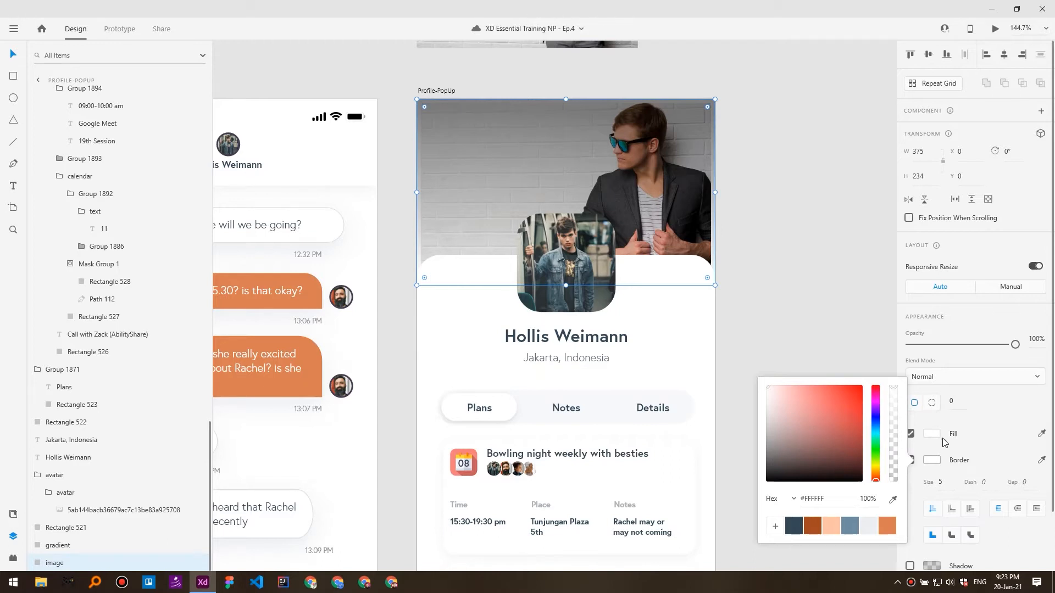
click(925, 269)
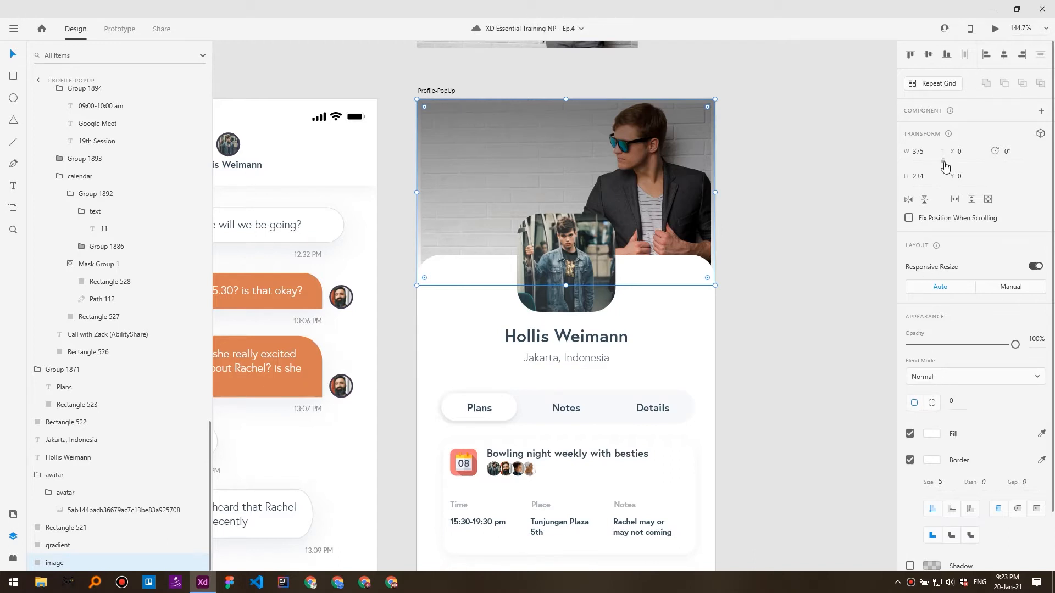
Try resizing the header image with its aspect ratio locked and unlocked, leaving the ratio locked.
click(945, 164)
mouse_move(715, 285)
mouse_down()
mouse_move(616, 225)
mouse_move(696, 278)
mouse_move(584, 170)
mouse_move(638, 252)
mouse_move(720, 307)
mouse_move(715, 299)
mouse_up()
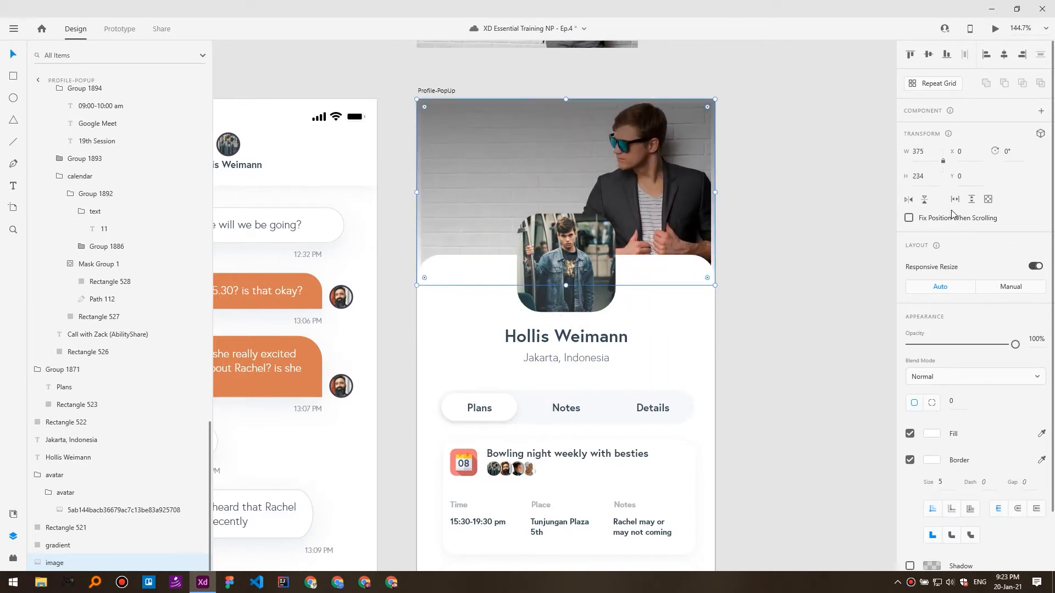
click(943, 162)
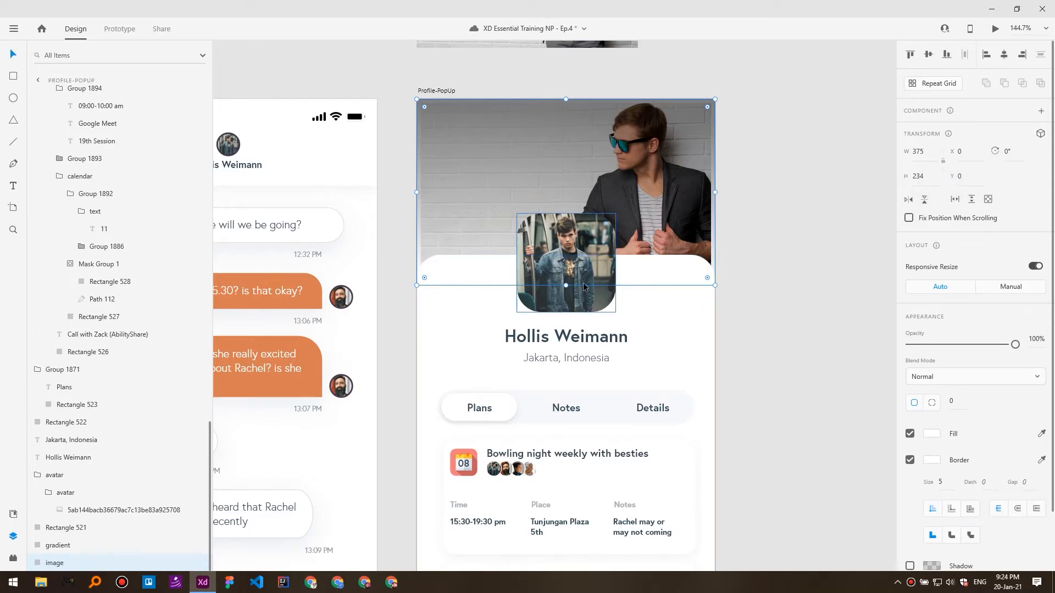
mouse_move(714, 285)
mouse_down()
mouse_move(714, 165)
mouse_move(571, 175)
mouse_move(634, 301)
mouse_move(714, 193)
mouse_move(566, 278)
mouse_move(720, 269)
mouse_move(587, 311)
mouse_move(708, 242)
mouse_move(687, 231)
mouse_move(626, 320)
mouse_move(659, 272)
mouse_move(708, 269)
mouse_move(715, 285)
mouse_up()
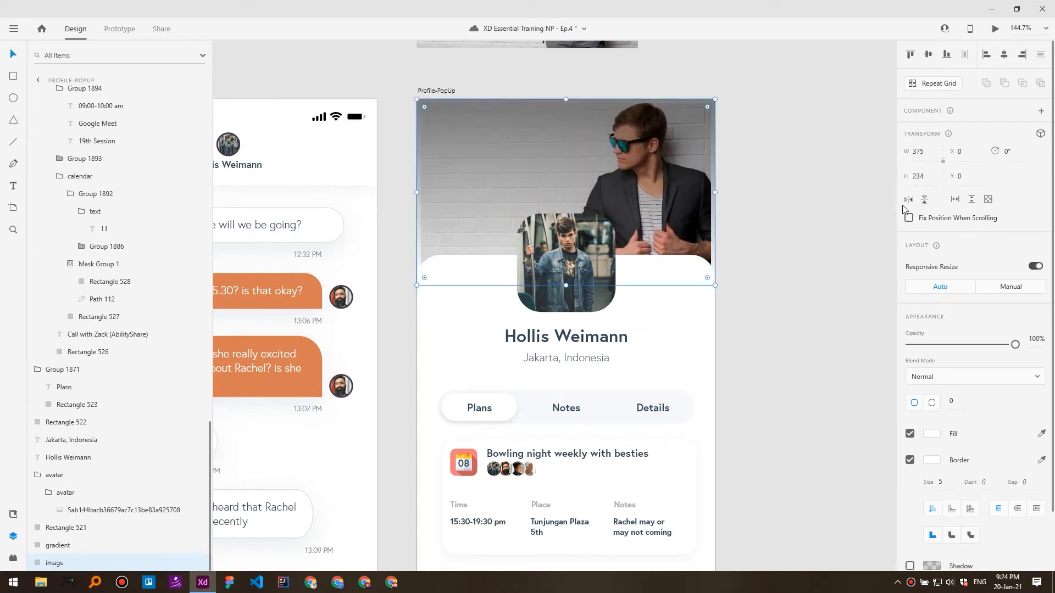
click(943, 164)
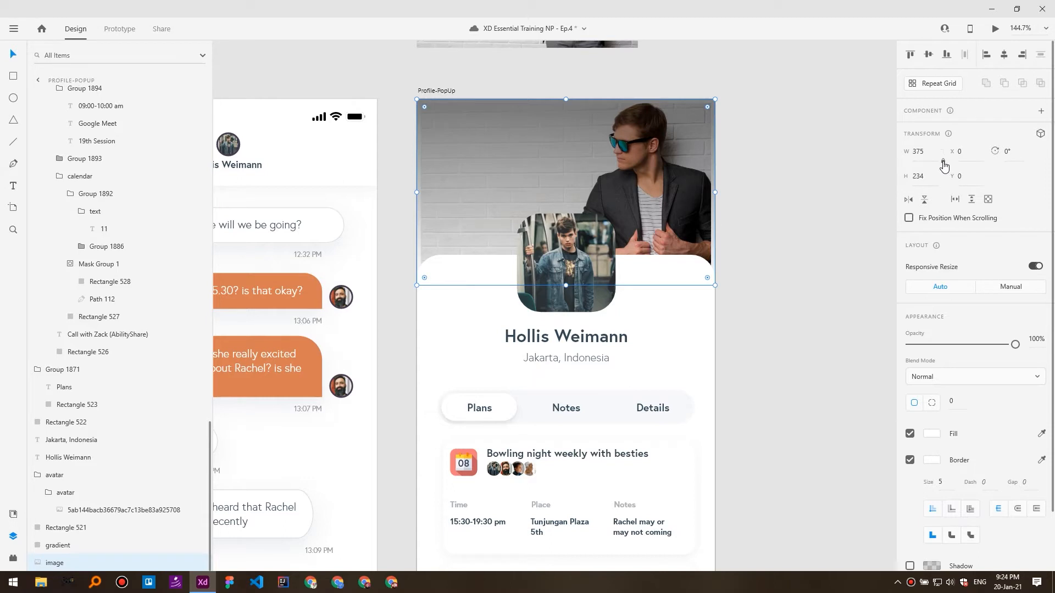
mouse_move(715, 285)
mouse_down()
mouse_move(703, 263)
mouse_move(619, 245)
mouse_move(671, 245)
mouse_move(607, 220)
mouse_move(618, 210)
mouse_move(657, 261)
mouse_move(565, 184)
mouse_move(693, 299)
mouse_move(714, 286)
mouse_up()
Try rotating the header image by 45°, undo it, and try a freehand rotation from its corner.
click(1010, 152)
text(45)
key(Return)
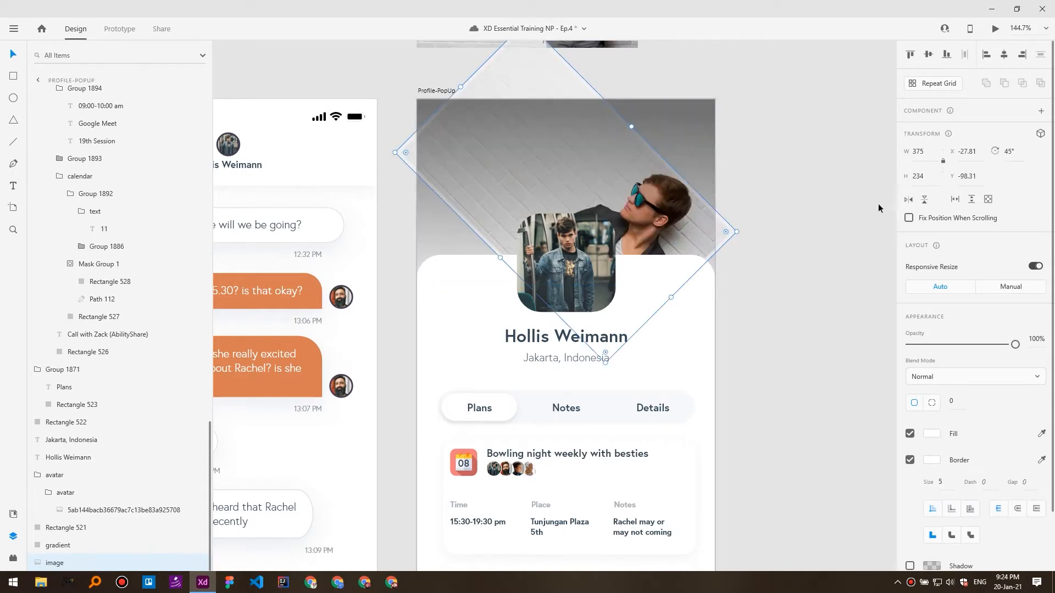
key(ctrl+z)
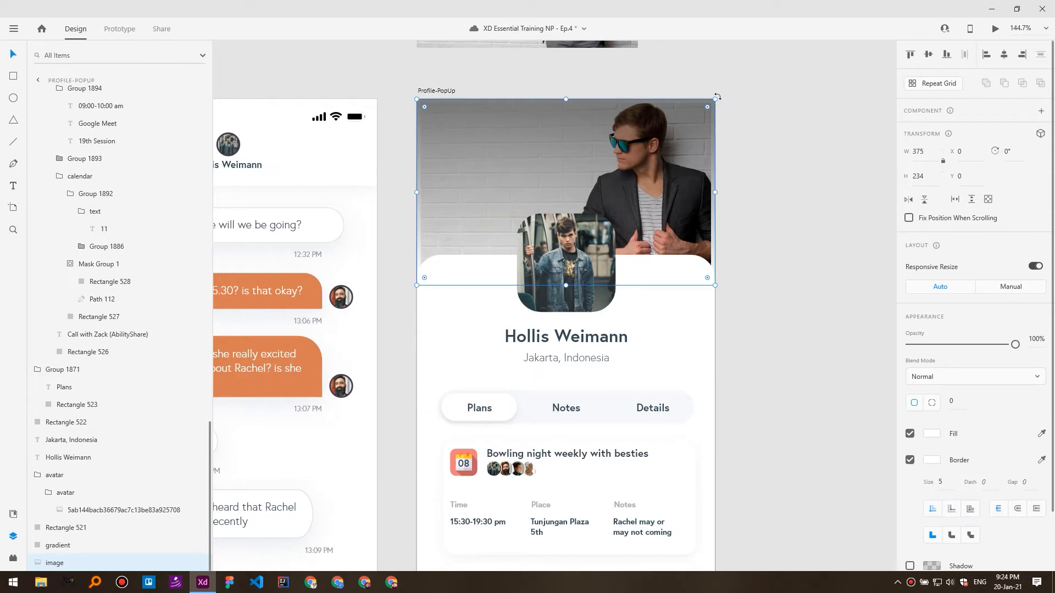
drag(718, 96, 657, 147)
Flip the header image horizontally and back, and flip it vertically and back.
click(908, 204)
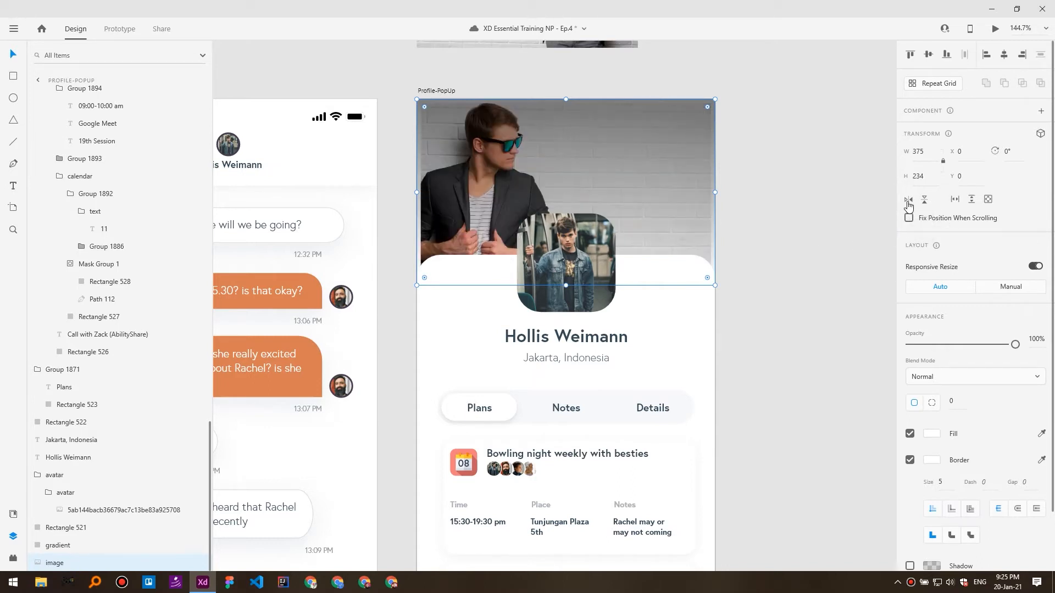
click(908, 204)
click(925, 204)
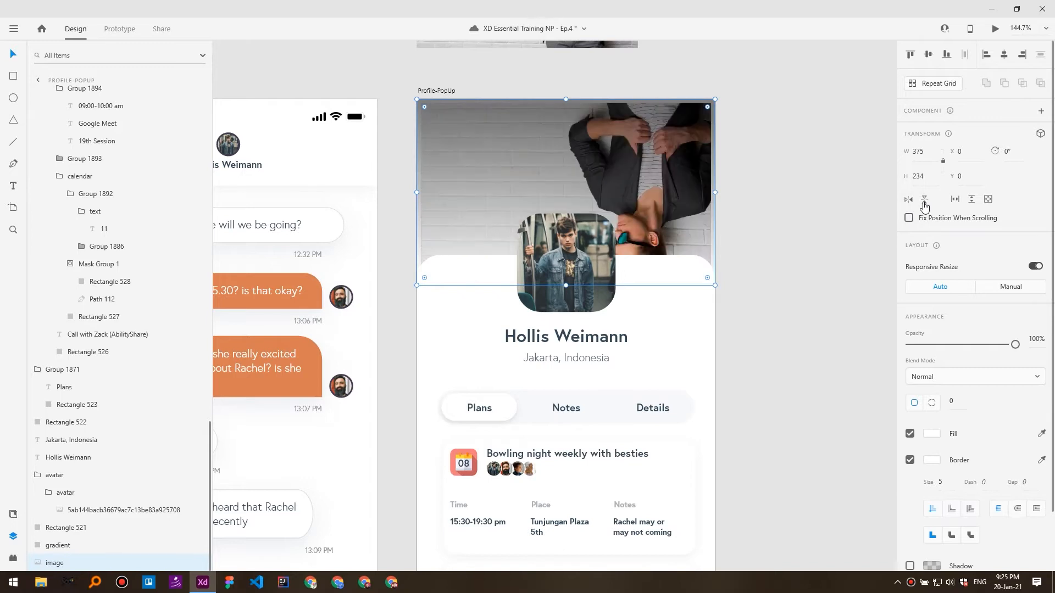
click(924, 201)
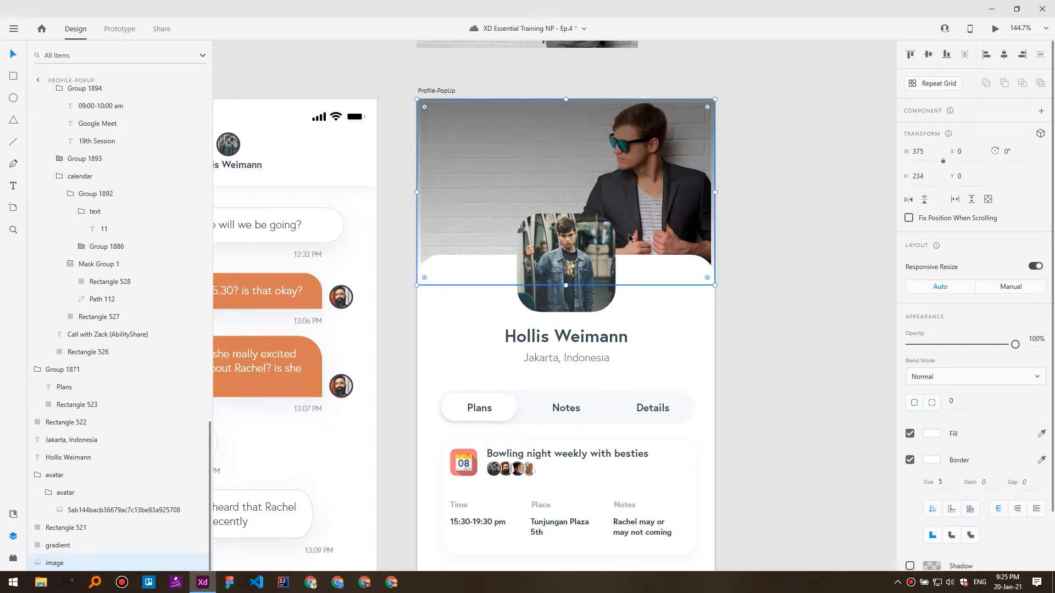
Select the profile name text, save the document and try the Establo font, undoing any font change.
click(559, 341)
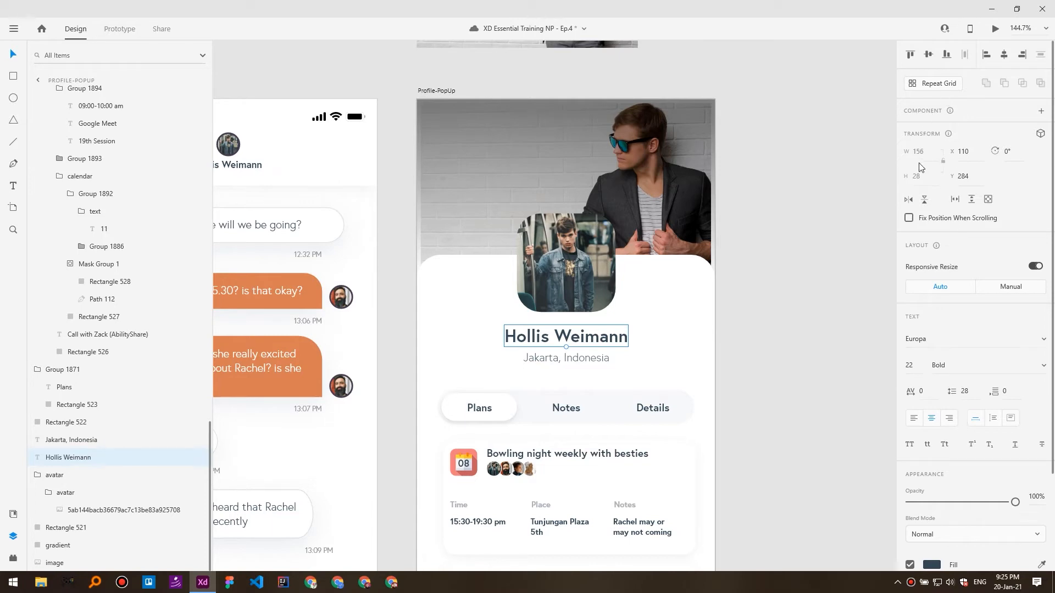
key(ctrl+s)
click(1044, 343)
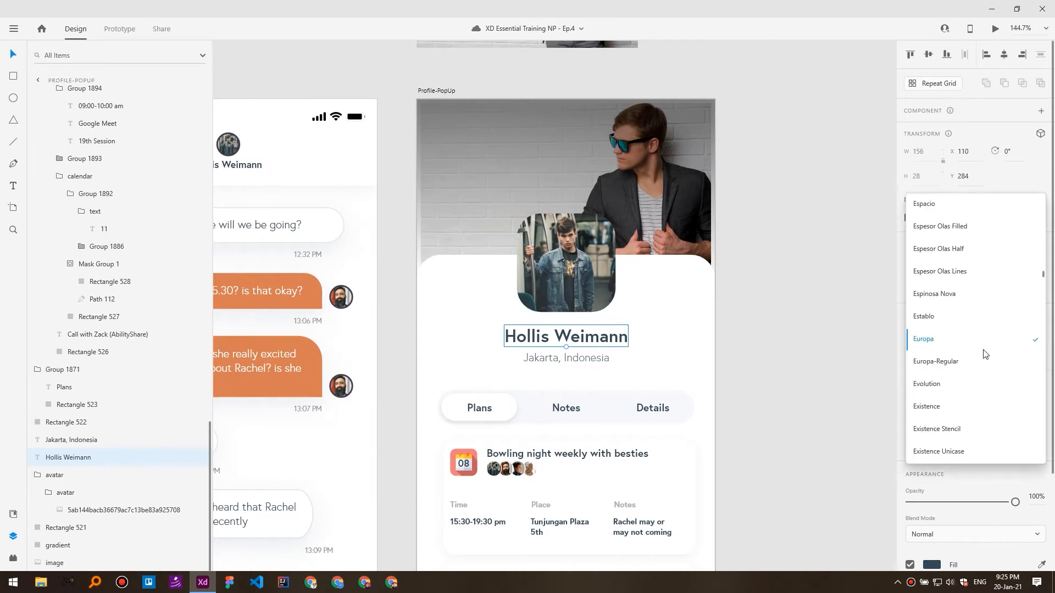
click(960, 317)
key(ctrl+z)
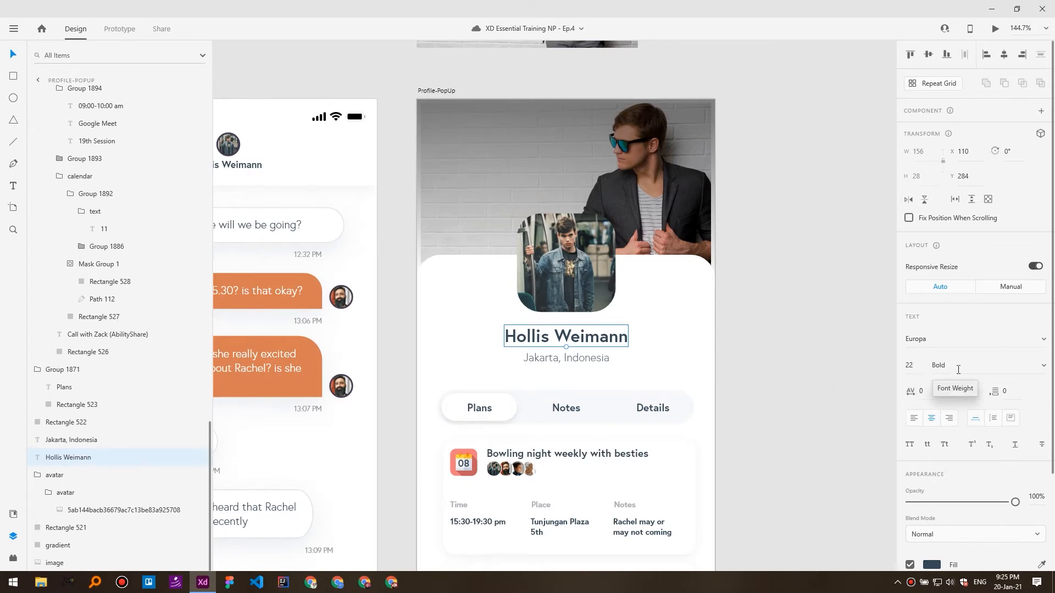
Choose the Europa font in Bold weight for the profile name text.
click(1046, 368)
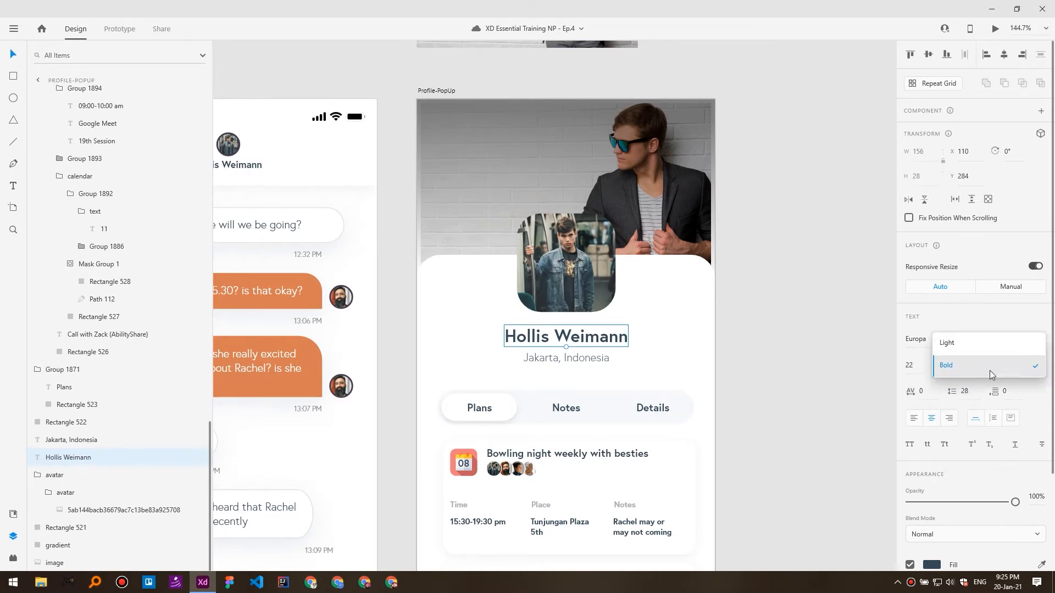
click(1010, 364)
click(1043, 339)
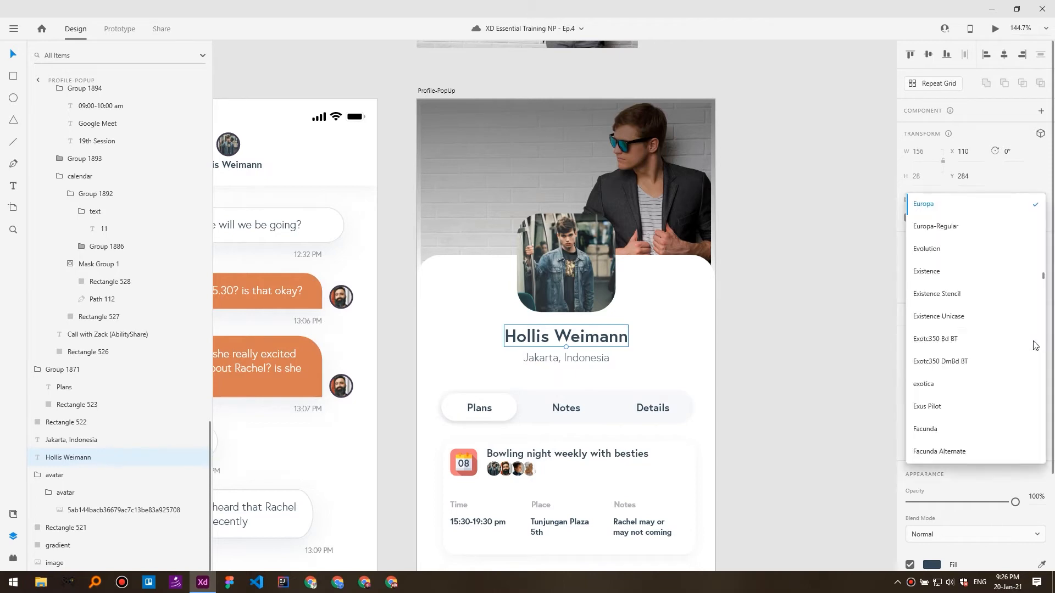
click(955, 203)
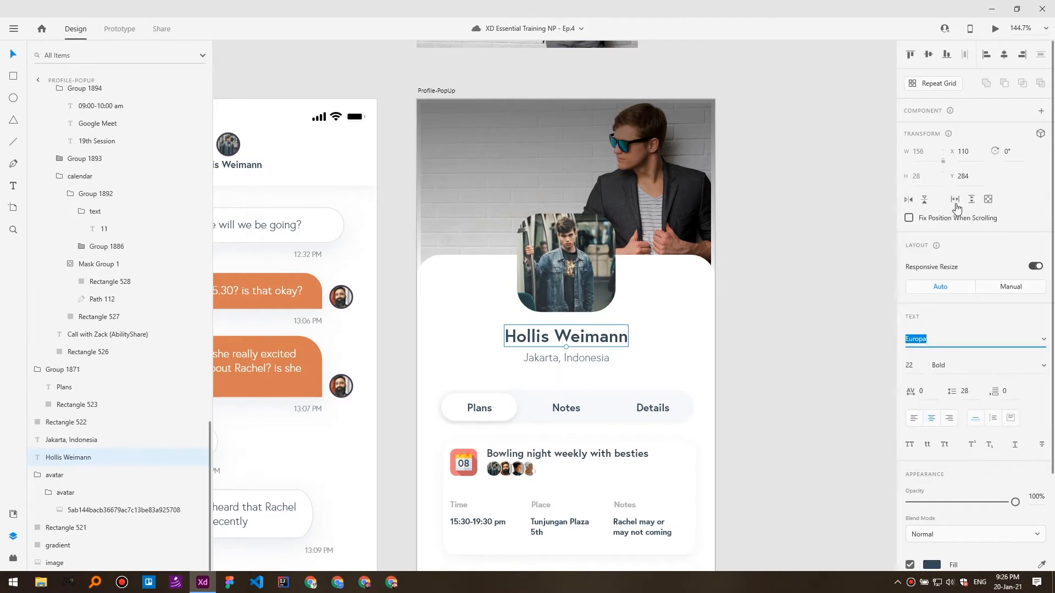
click(1046, 368)
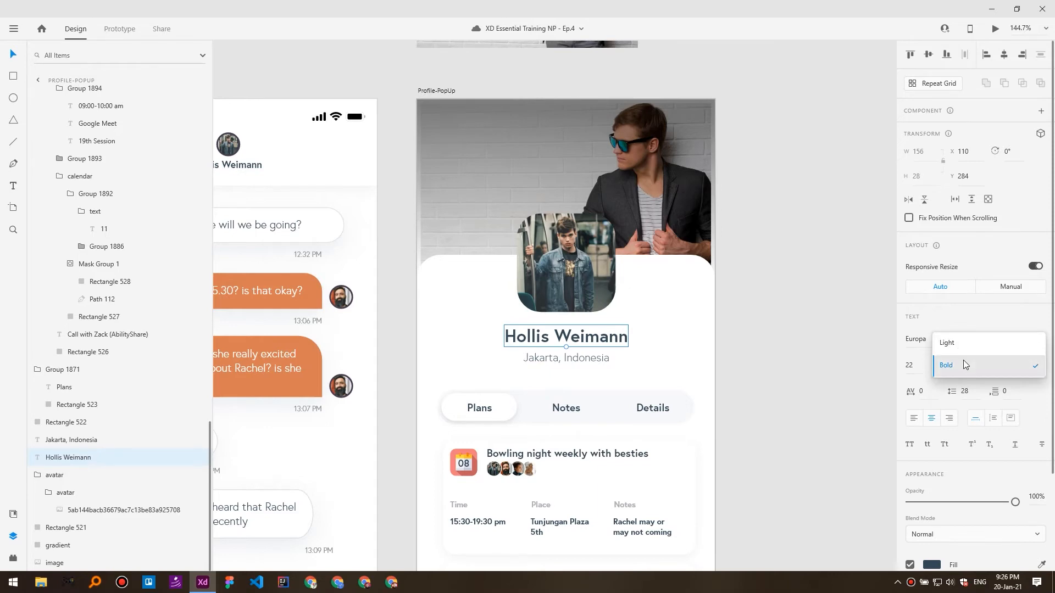
click(965, 364)
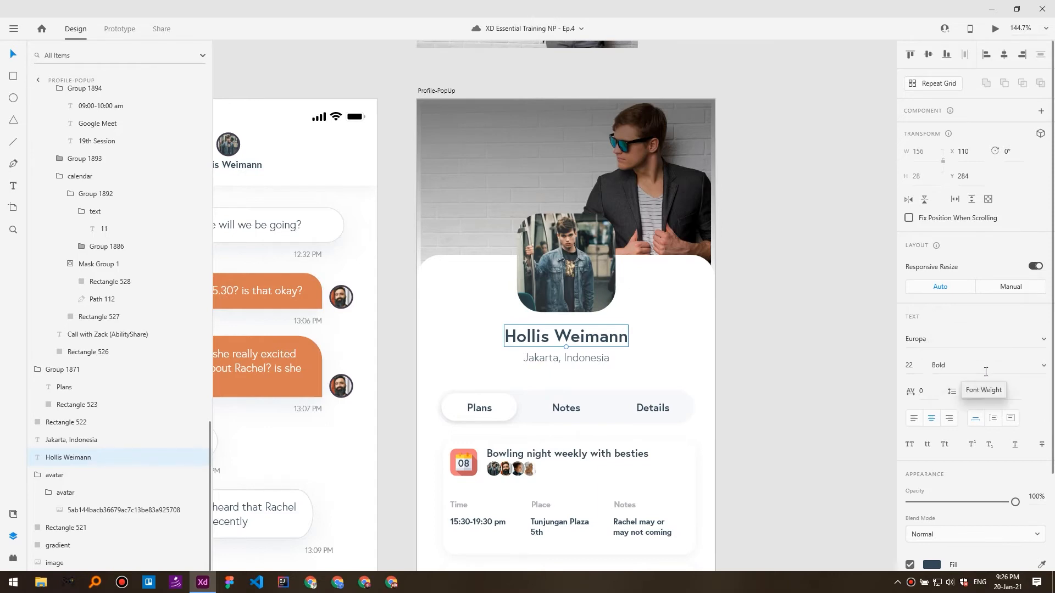
Try a character spacing of 200 on the profile name text and undo it.
click(929, 391)
text(200)
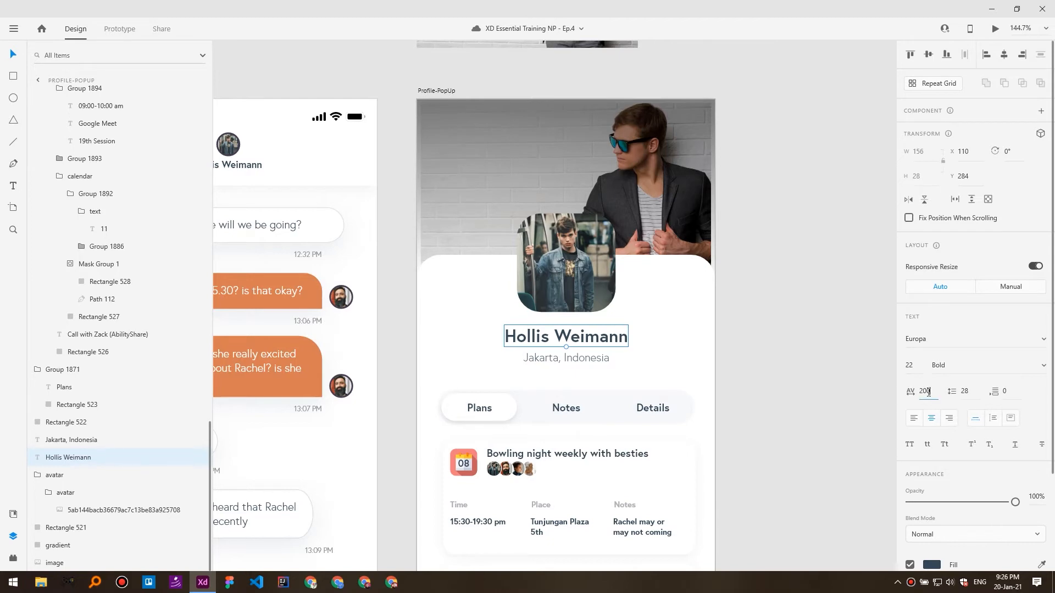
key(Return)
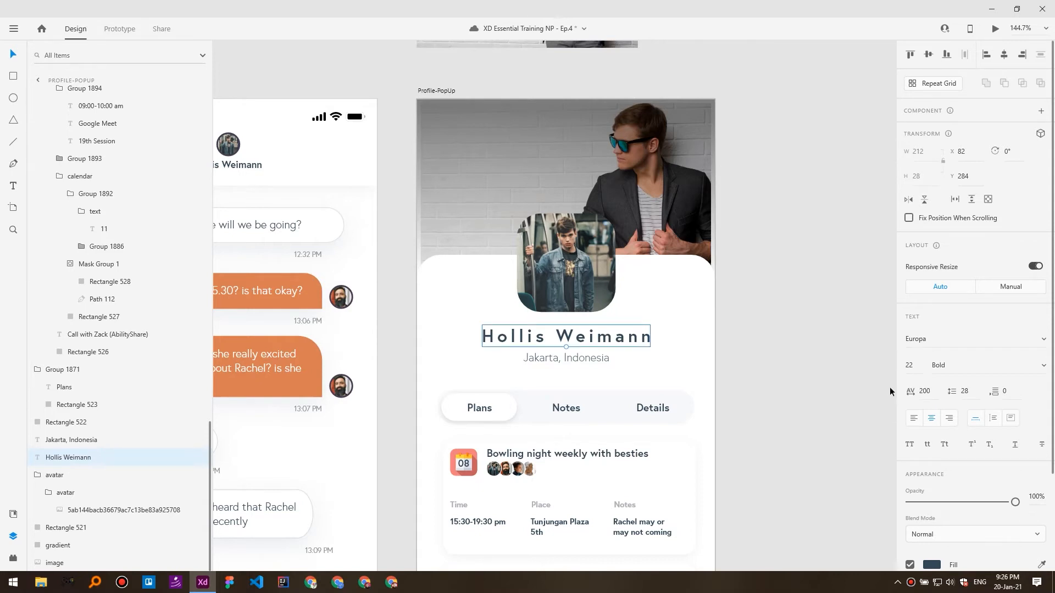
key(ctrl+z)
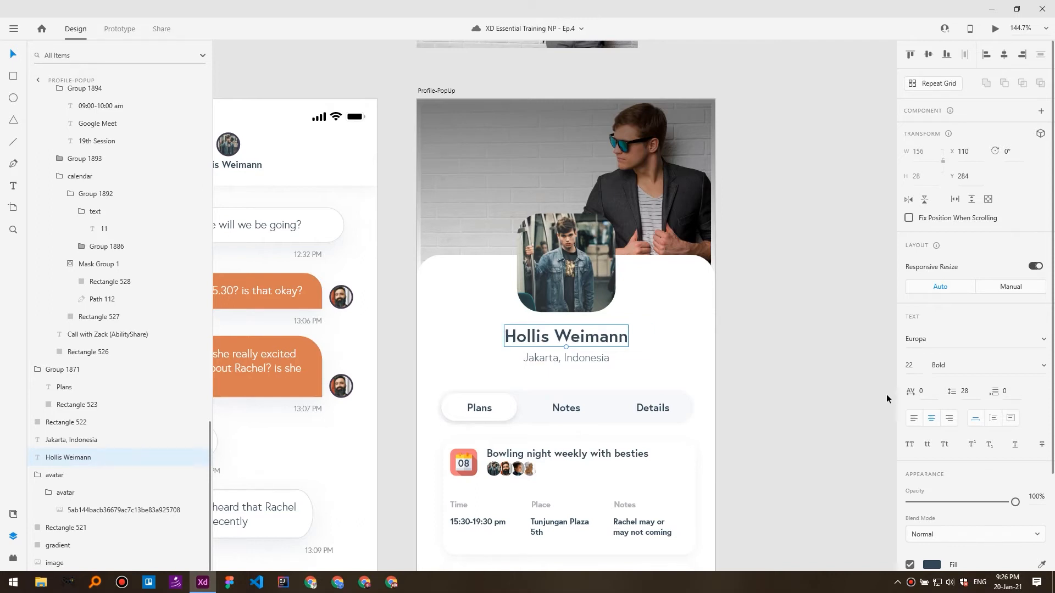
Set the line spacing of the profile name text to 50.
click(971, 394)
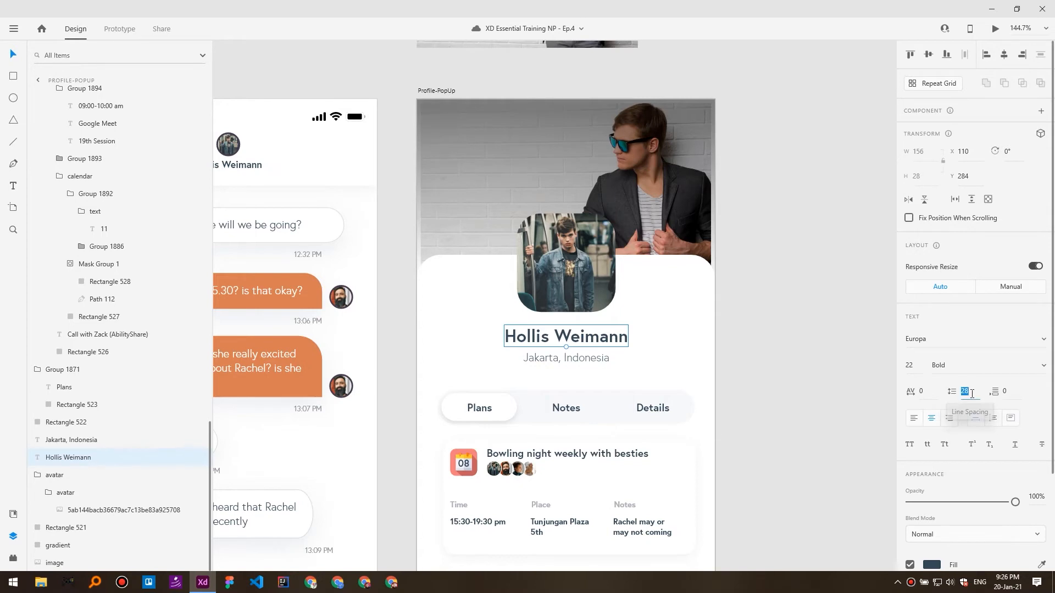
text(50)
key(Return)
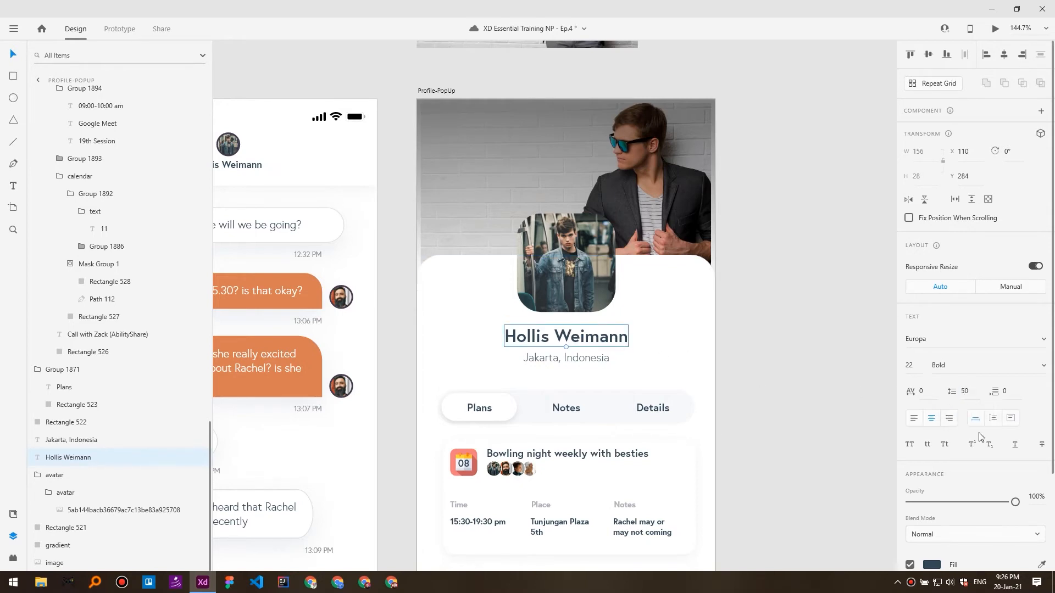
Switch the profile name text to auto height and add a second line reading "Hi".
click(995, 423)
double_click(624, 336)
click(626, 336)
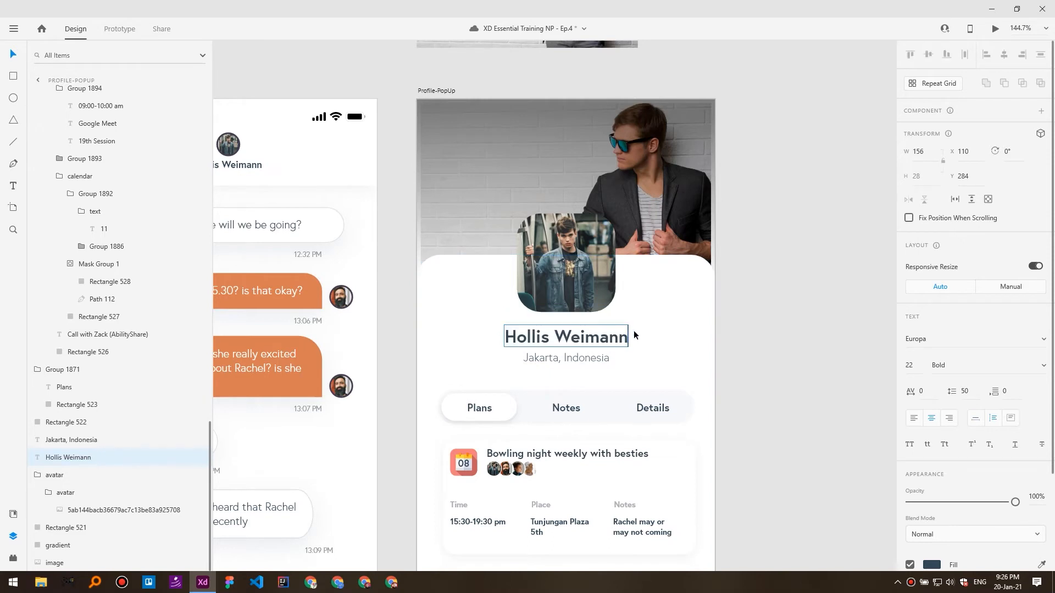
key(Return)
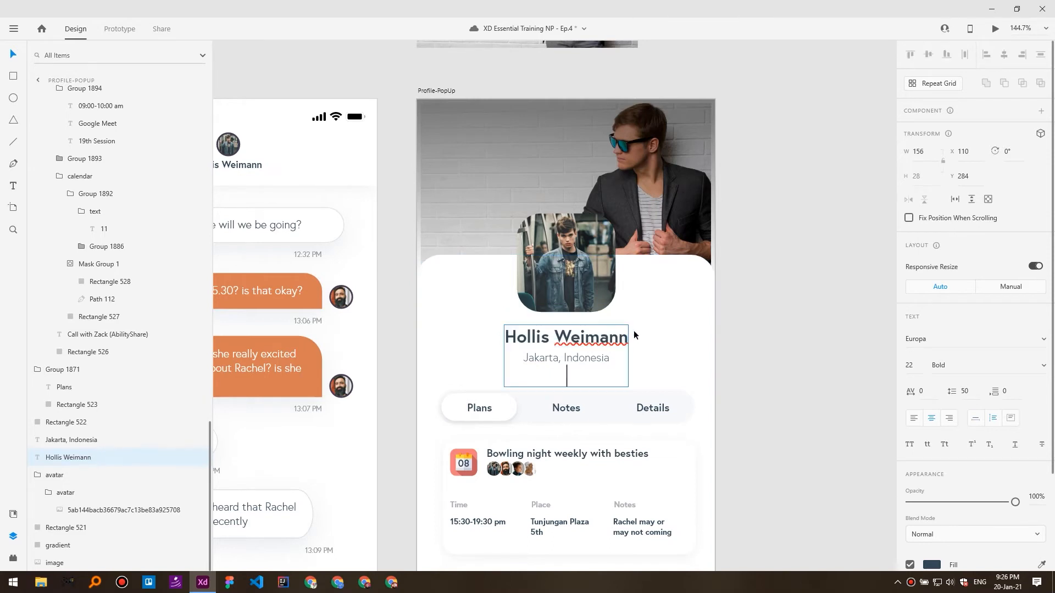
text(Hi)
key(Escape)
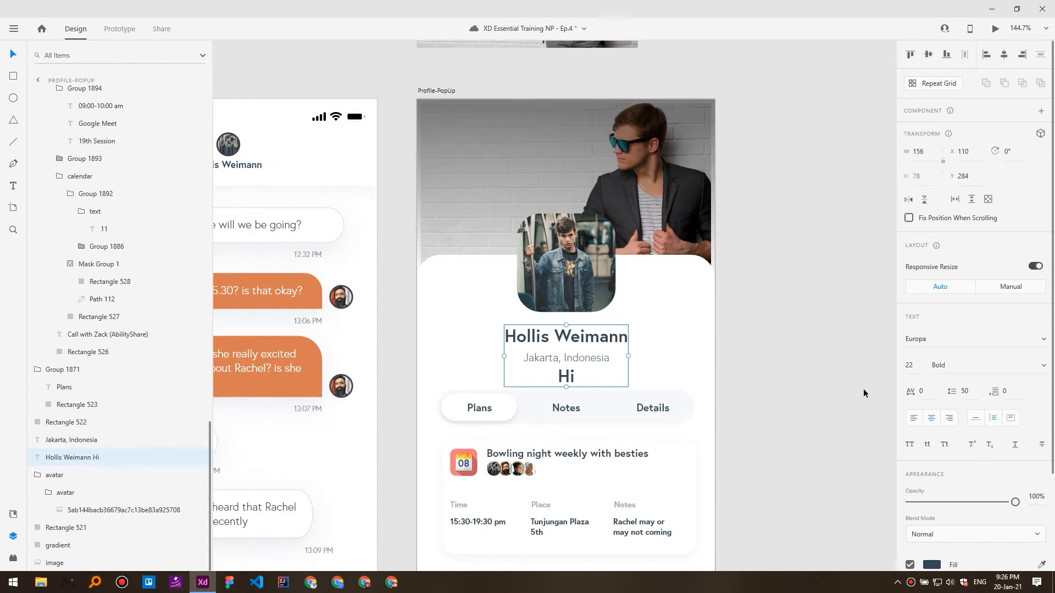
Try a line spacing of 40 on the two-line text, and undo it together with the added line and auto height.
key(Return)
click(977, 390)
text(40)
key(Return)
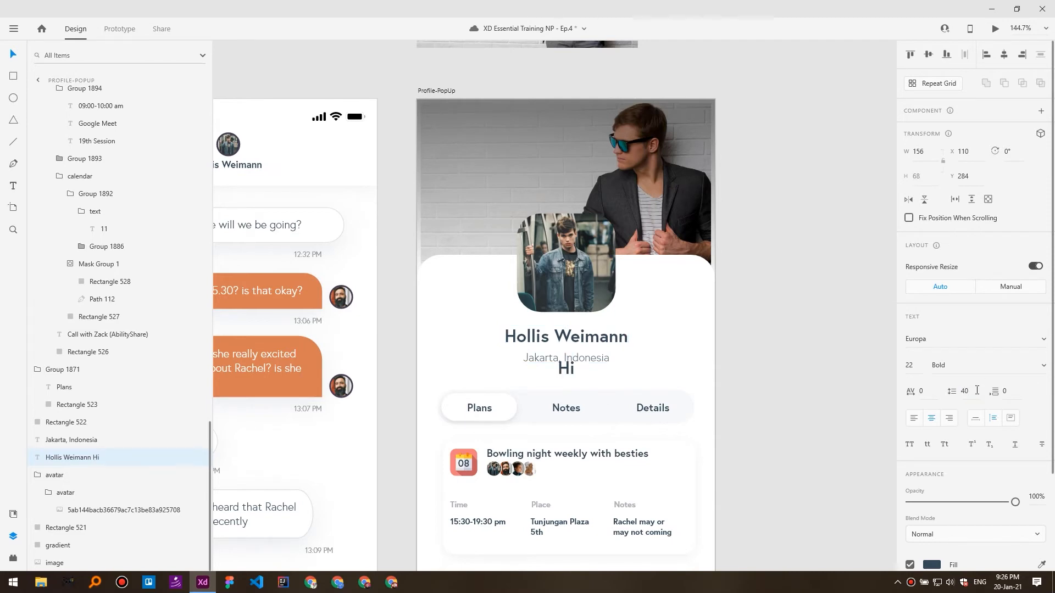
key(ctrl+z)
key(ctrl+z)
key(ctrl+z)
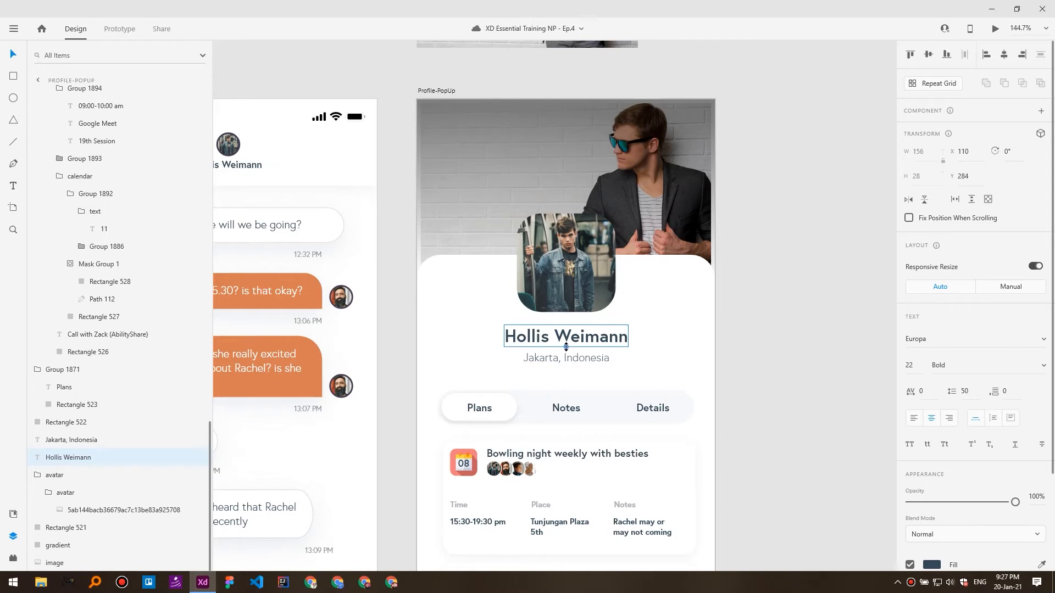
Try enlarging the profile name text to font size 33 and switching it to auto height, and undo both changes.
mouse_move(565, 347)
mouse_down()
mouse_move(561, 379)
mouse_move(556, 338)
mouse_move(551, 389)
mouse_move(554, 359)
mouse_up()
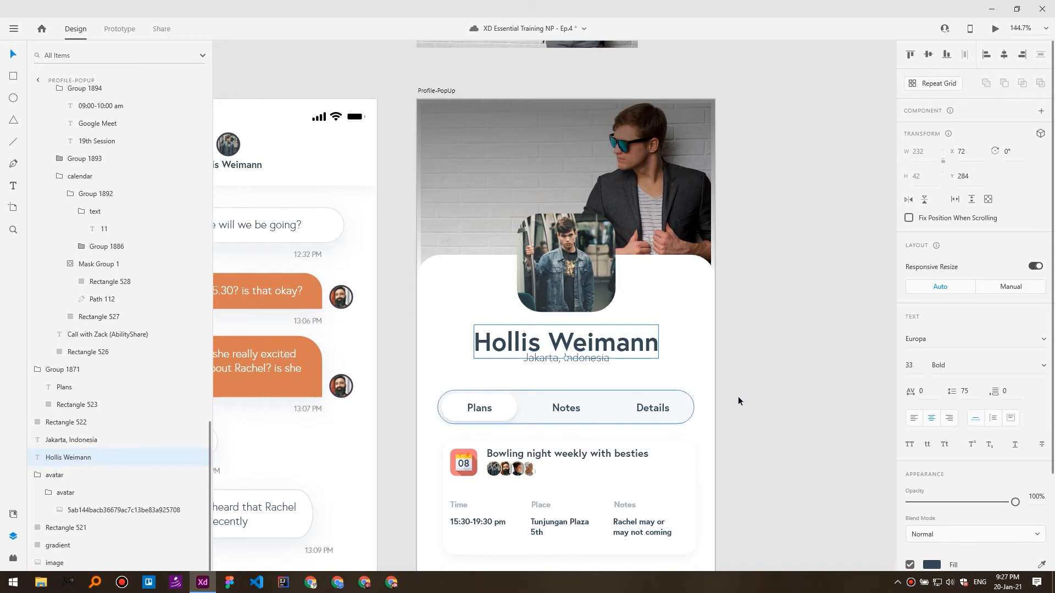
click(989, 419)
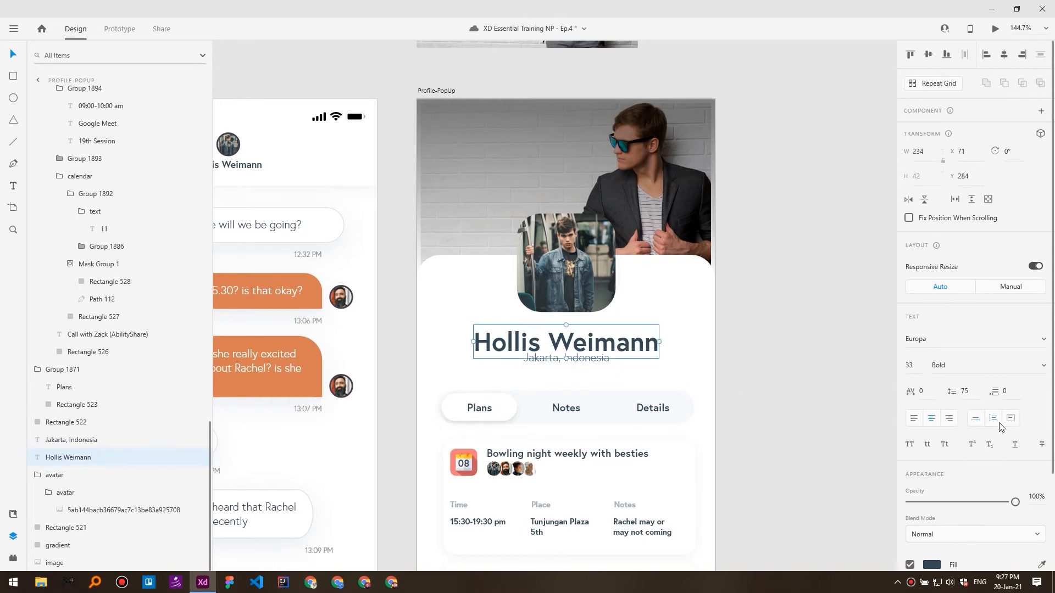
key(ctrl+z)
key(ctrl+z)
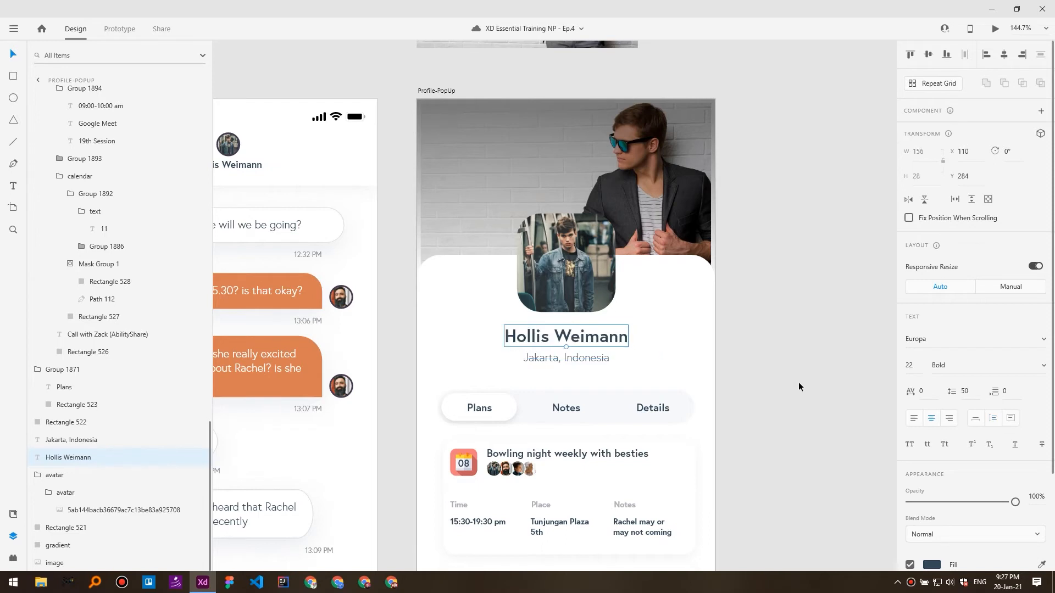
Switch the profile name text to auto height, widen its box to about 241, and place the text cursor after the name.
click(996, 419)
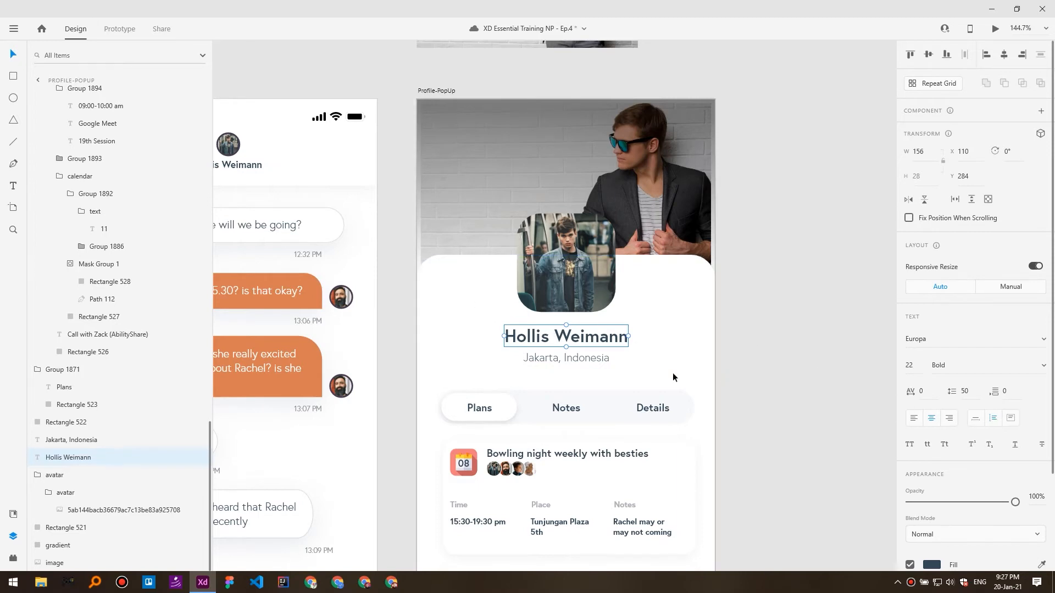
drag(630, 336, 645, 336)
key(ctrl+z)
drag(629, 336, 696, 333)
double_click(664, 337)
click(670, 336)
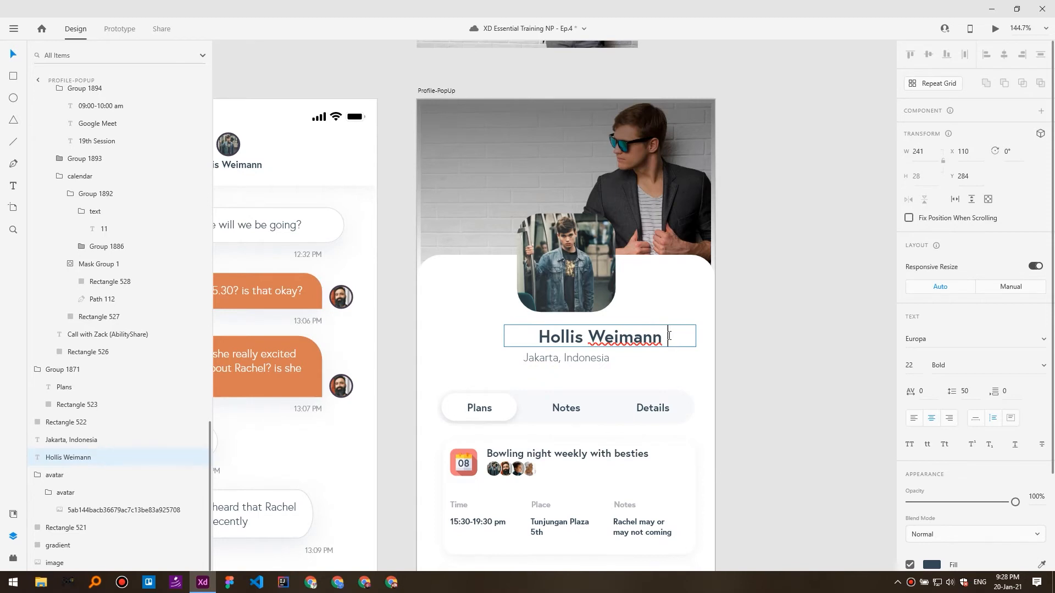
Try adding an extra surname after the profile name so it wraps in the text box, and delete it again.
text(Crushford)
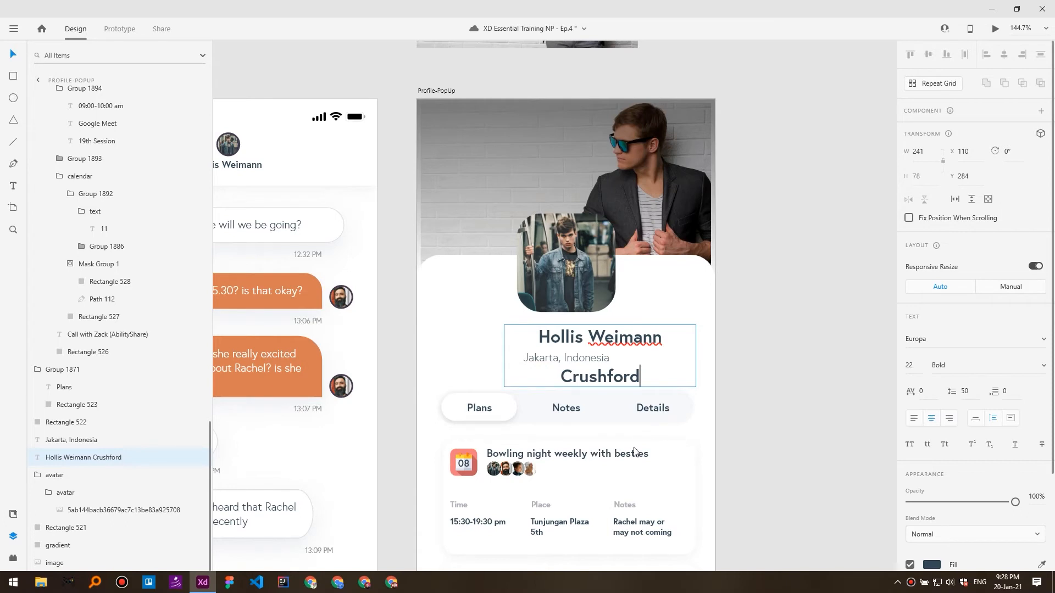
key(BackSpace)
key(BackSpace)
key(BackSpace)
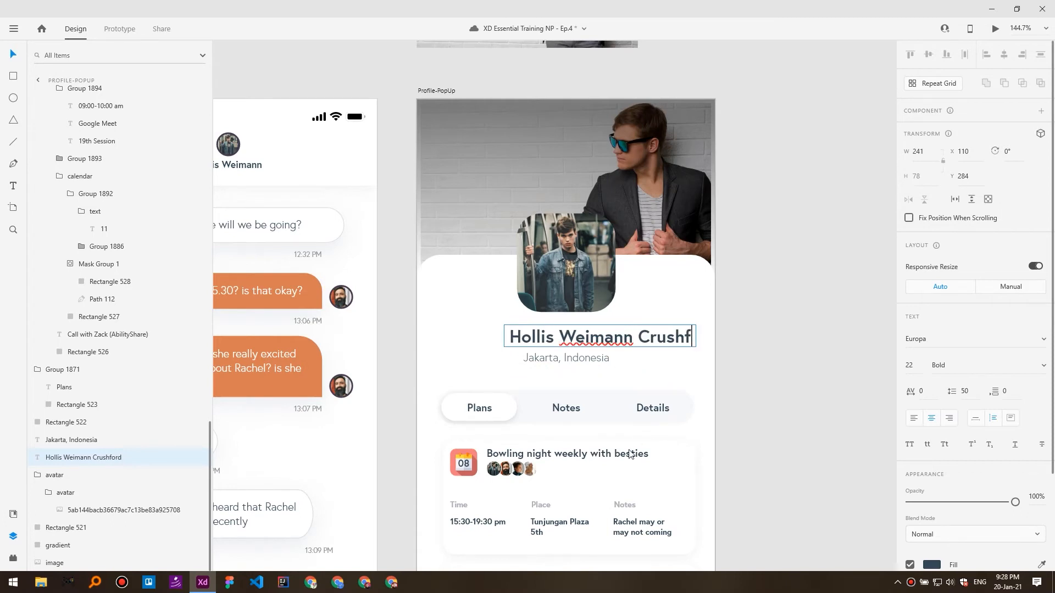
key(BackSpace)
key(BackSpace)
key(BackSpace)
key(BackSpace)
key(BackSpace)
key(BackSpace)
key(BackSpace)
key(Escape)
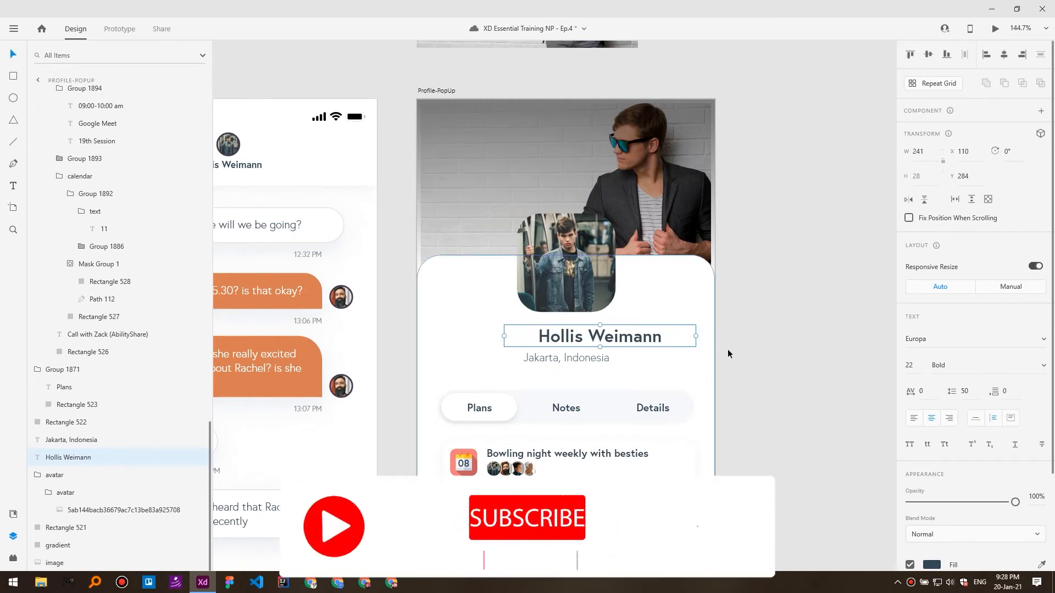
Set the line spacing of the profile name text to 0 and deselect the text.
click(964, 391)
text(28)
key(Return)
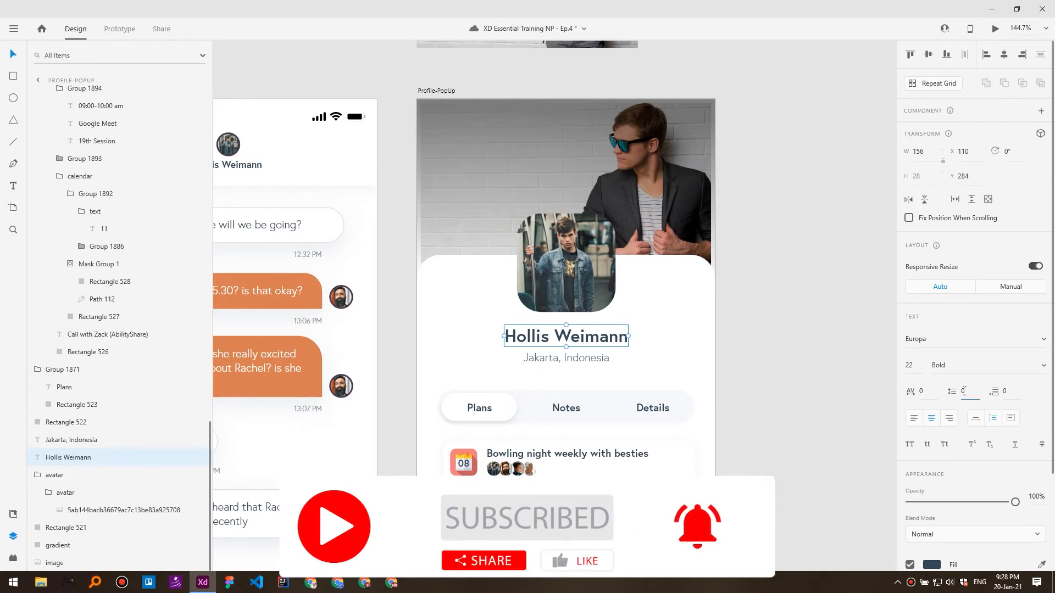
click(788, 386)
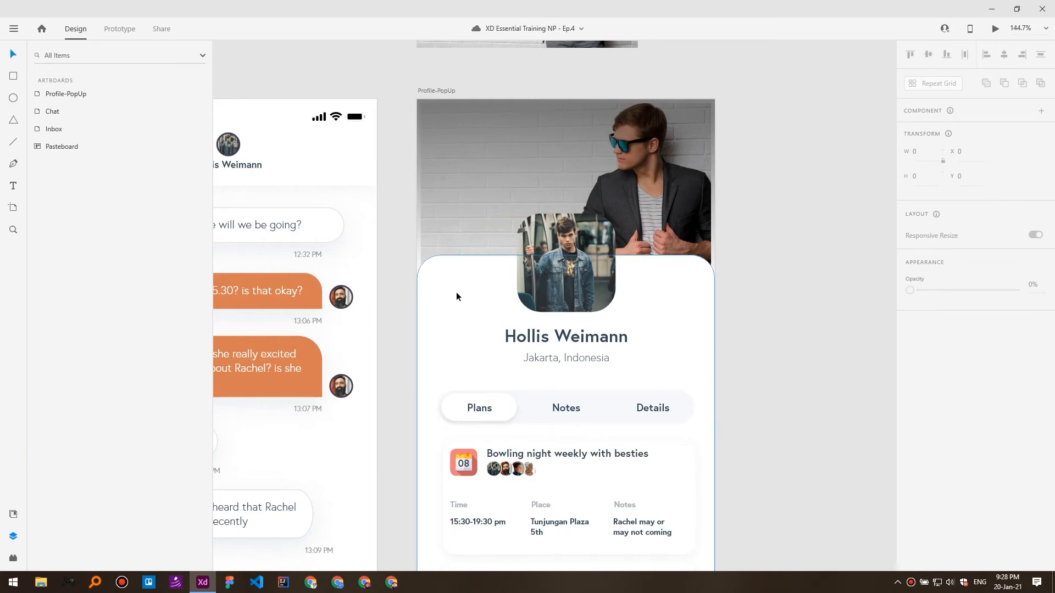
Select the white card rectangle behind the profile details and switch it to one shared radius for all corners.
click(463, 278)
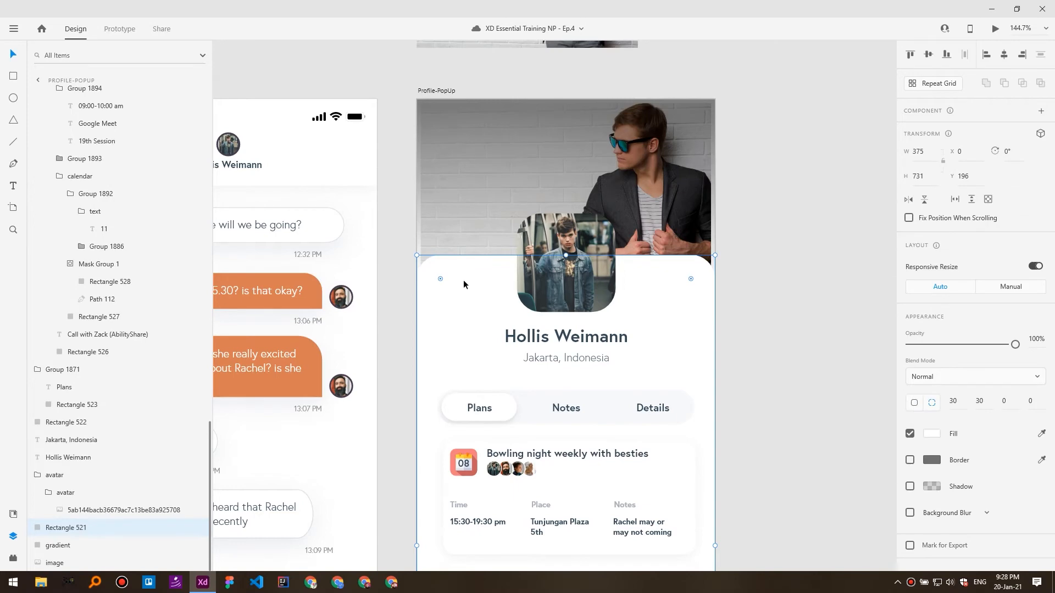
drag(535, 359, 520, 295)
drag(474, 376, 494, 347)
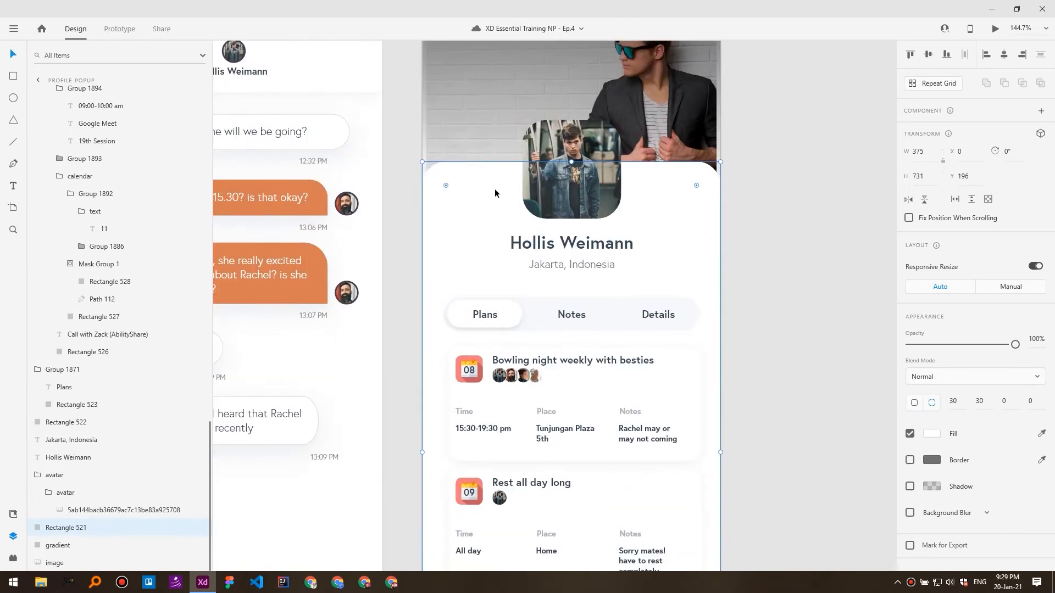
click(956, 403)
key(Tab)
click(952, 406)
click(914, 404)
scroll(656, 256, down, 8)
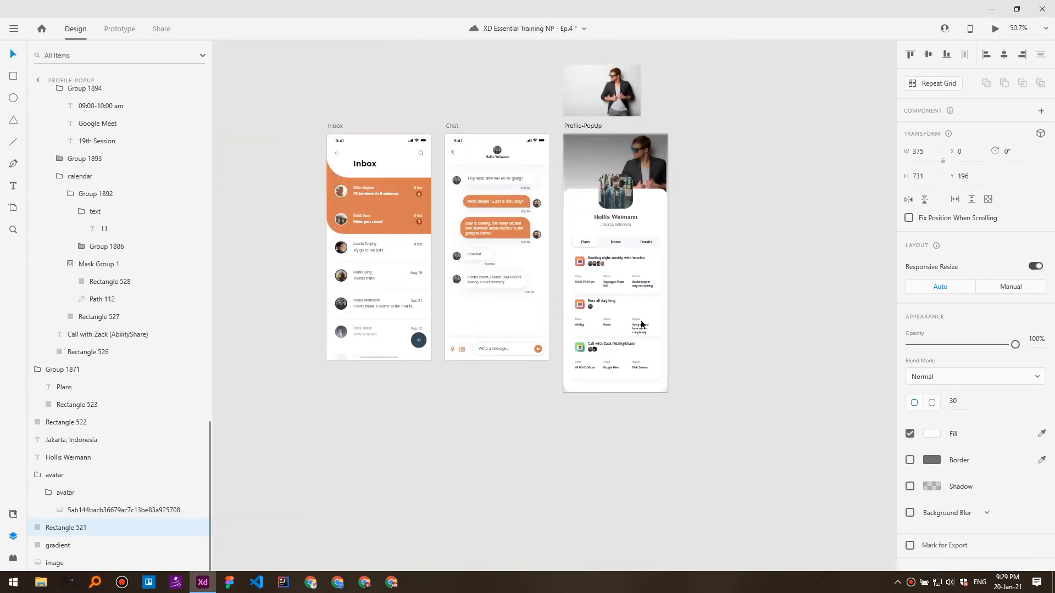
scroll(642, 338, up, 5)
scroll(644, 369, up, 1)
scroll(486, 100, up, 2)
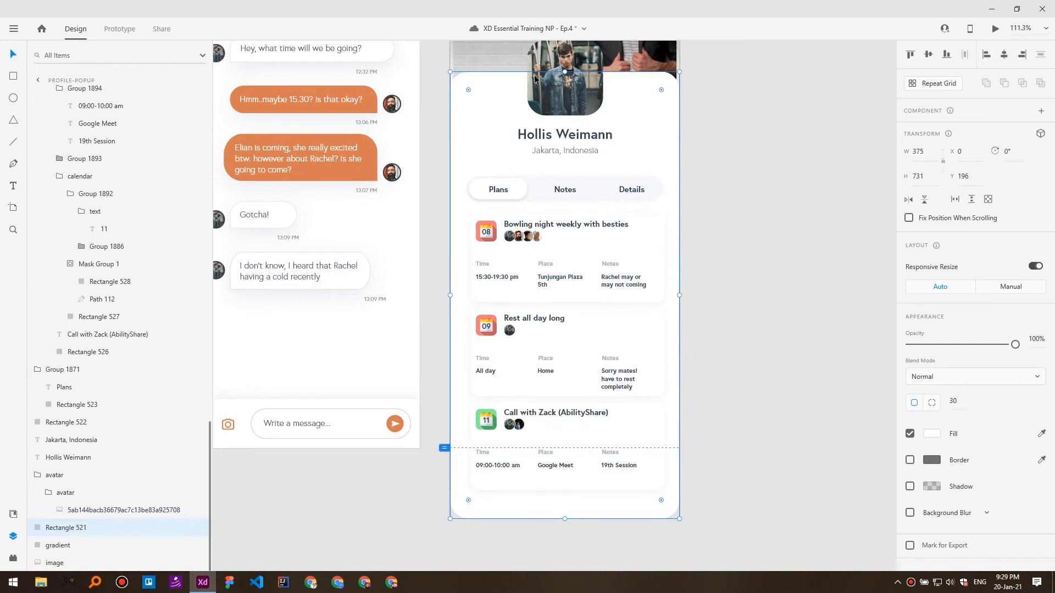
Try a shared corner radius of 60 on the white card, and reduce it on the canvas to about 23.
click(957, 405)
text(60)
key(Return)
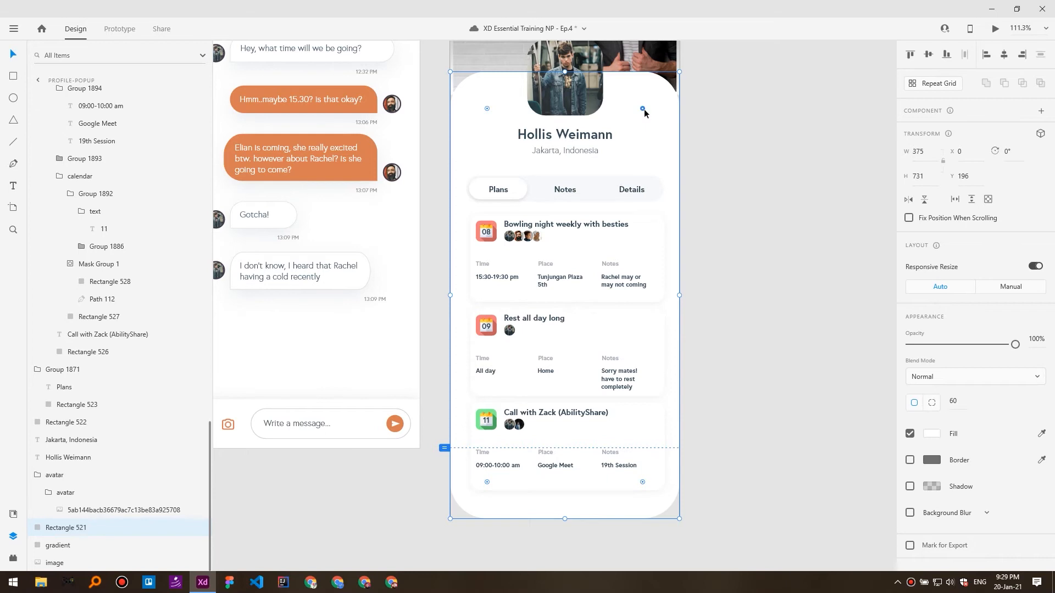
drag(642, 109, 670, 87)
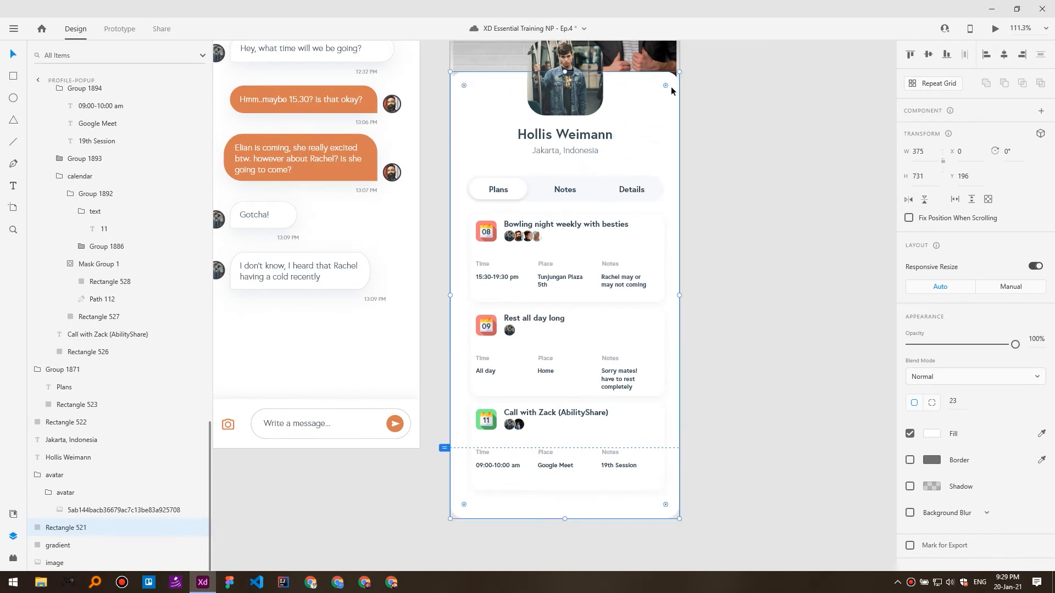
Give the white card individual corner radii of 30 for both upper corners and 0 for both lower corners.
click(932, 404)
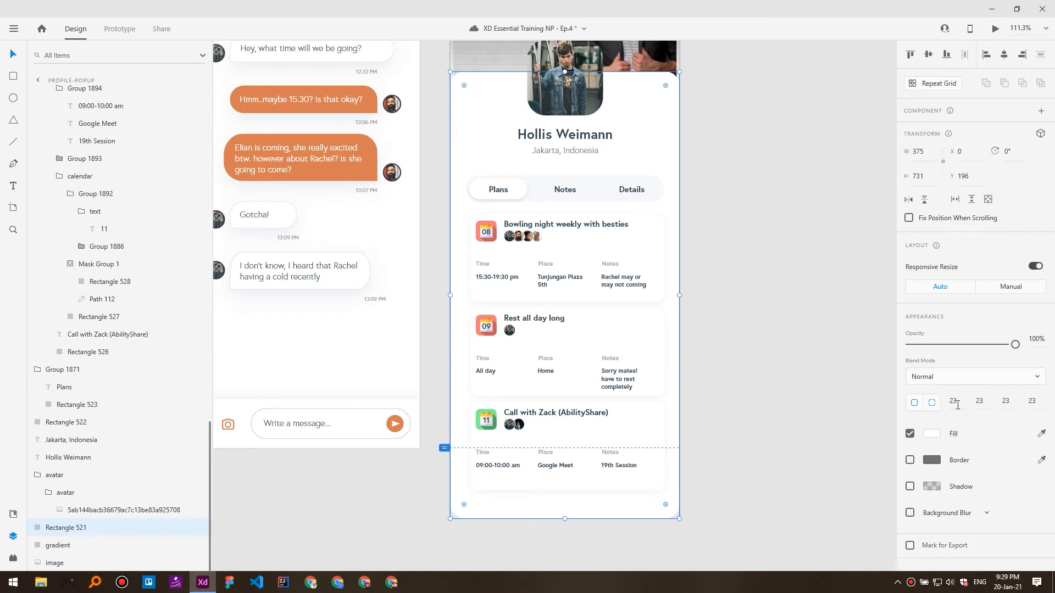
click(1009, 404)
click(954, 401)
text(30)
click(982, 402)
text(30)
click(1011, 402)
text(0)
click(1032, 402)
text(0)
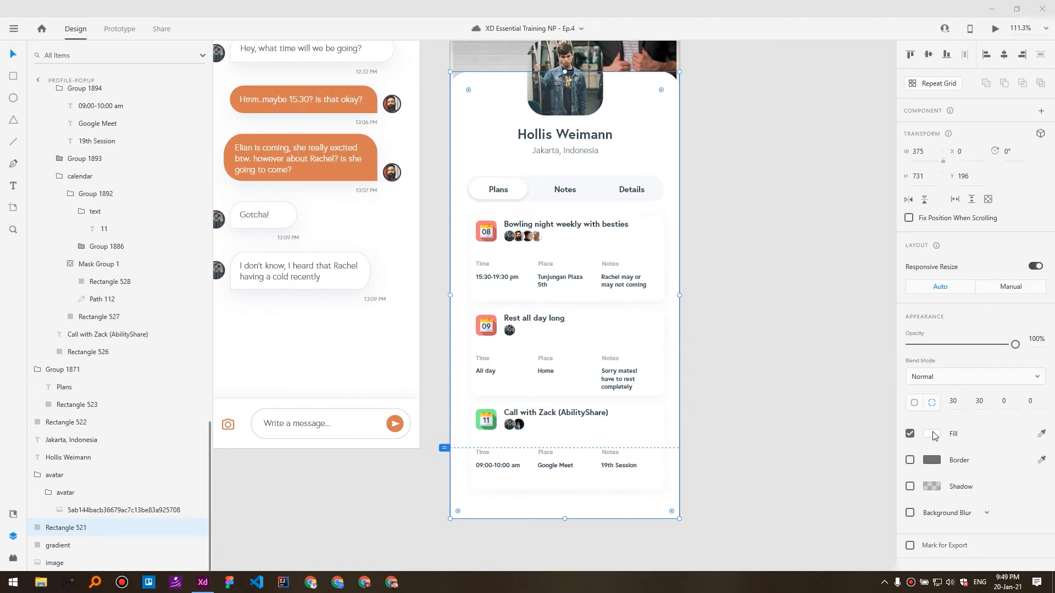
Try a red fill (#FF0D0D) on the white card and undo it.
click(932, 435)
drag(822, 373, 857, 368)
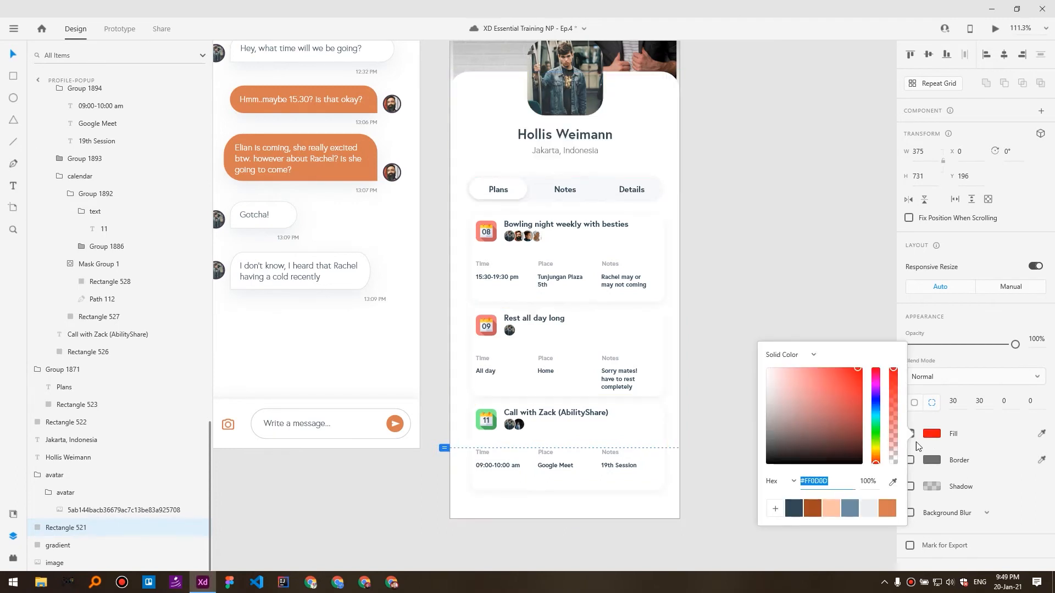
key(ctrl+z)
Try enabling a border on the white card and look at its colour settings.
click(910, 460)
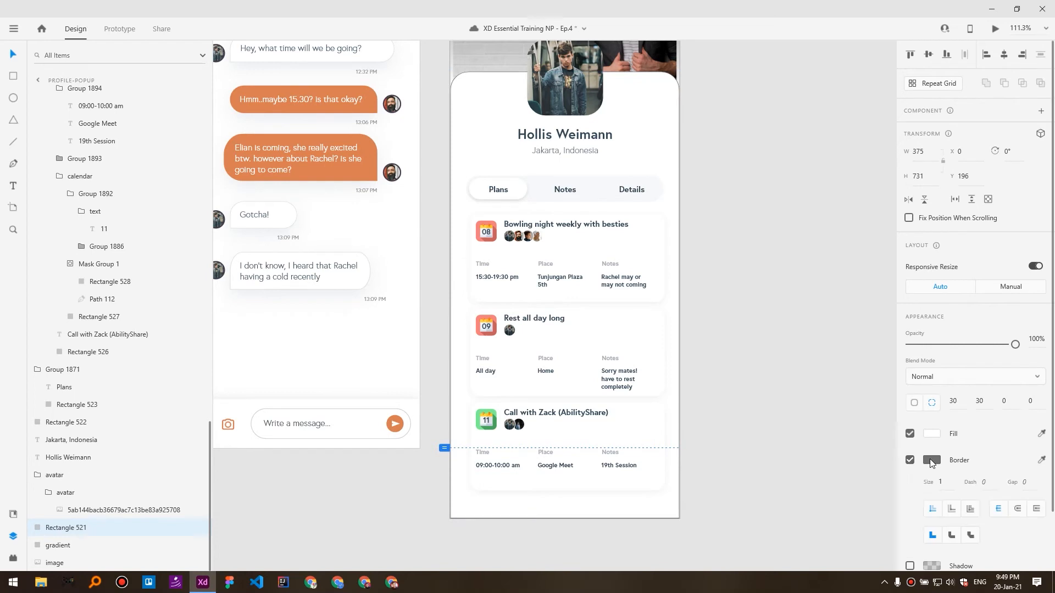
click(931, 460)
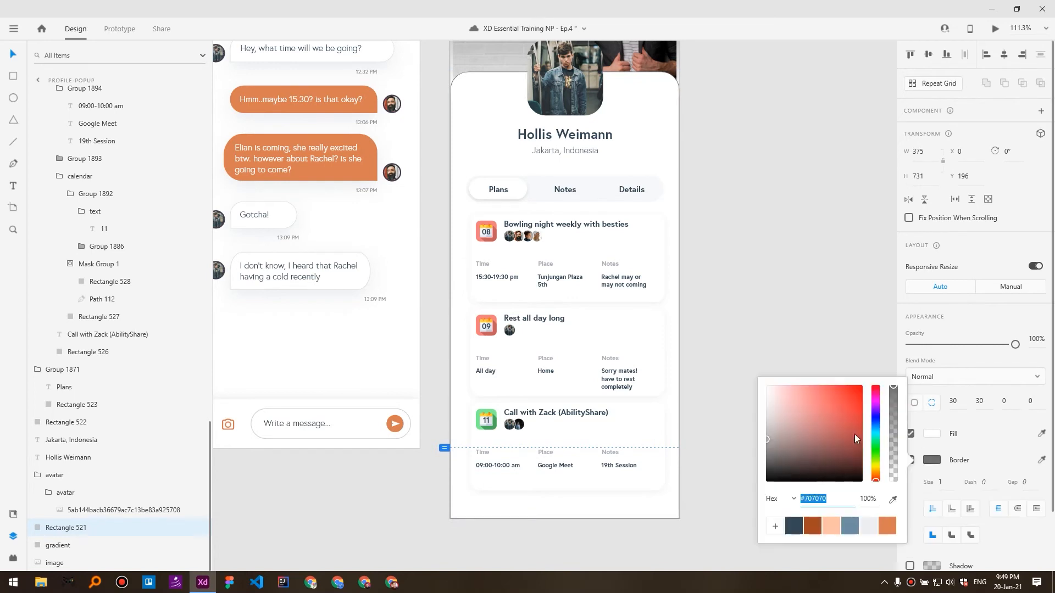
click(789, 277)
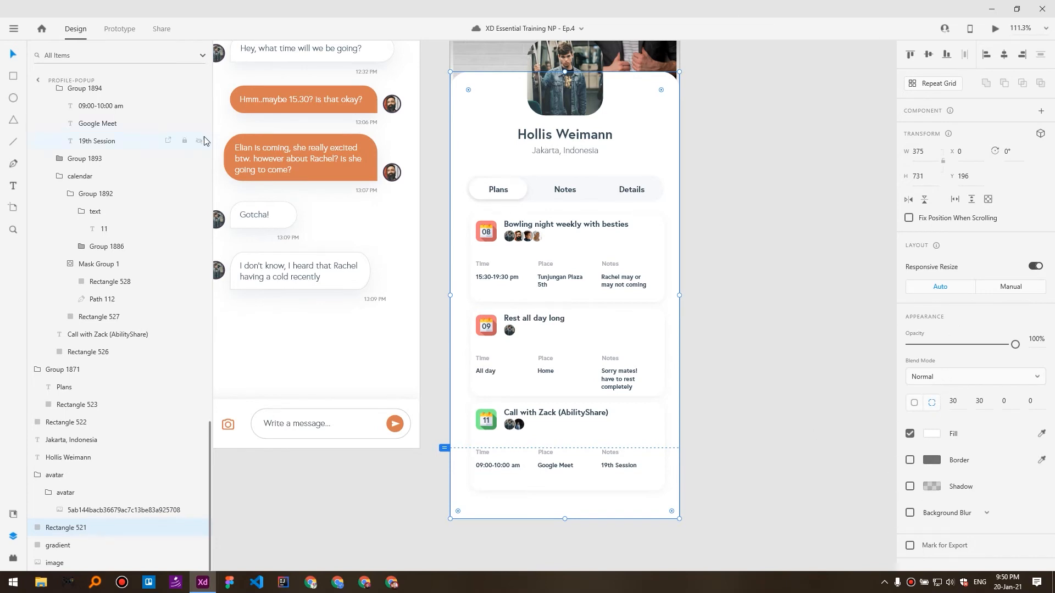
Inspect the layers of the first plan's calendar icon, including the date text, the calendar group and Paths 118, 115 and 116.
scroll(466, 227, up, 5)
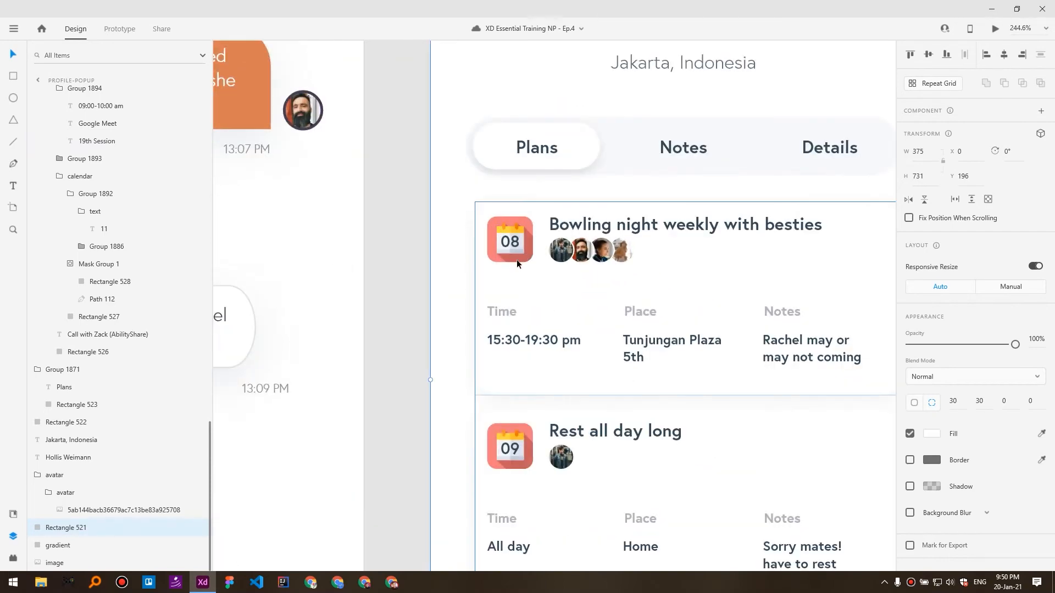
scroll(516, 259, up, 1)
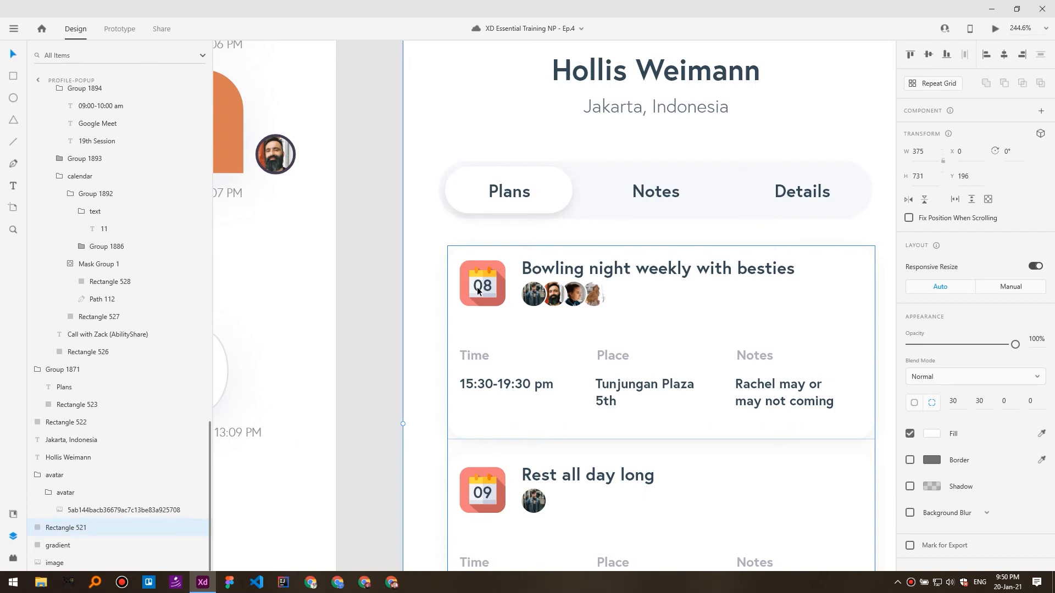
ctrl+click(476, 285)
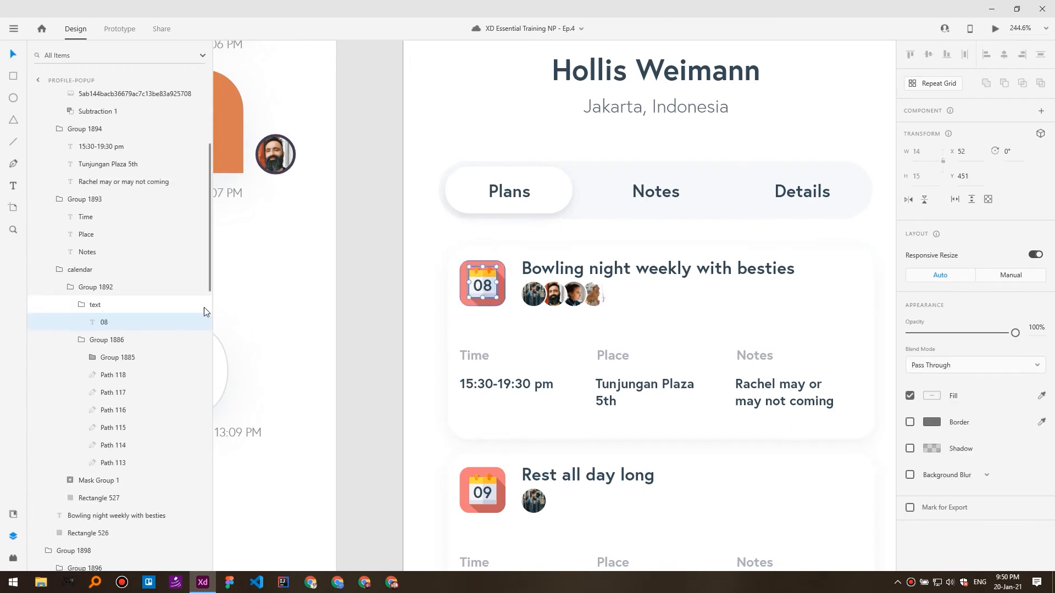
click(107, 270)
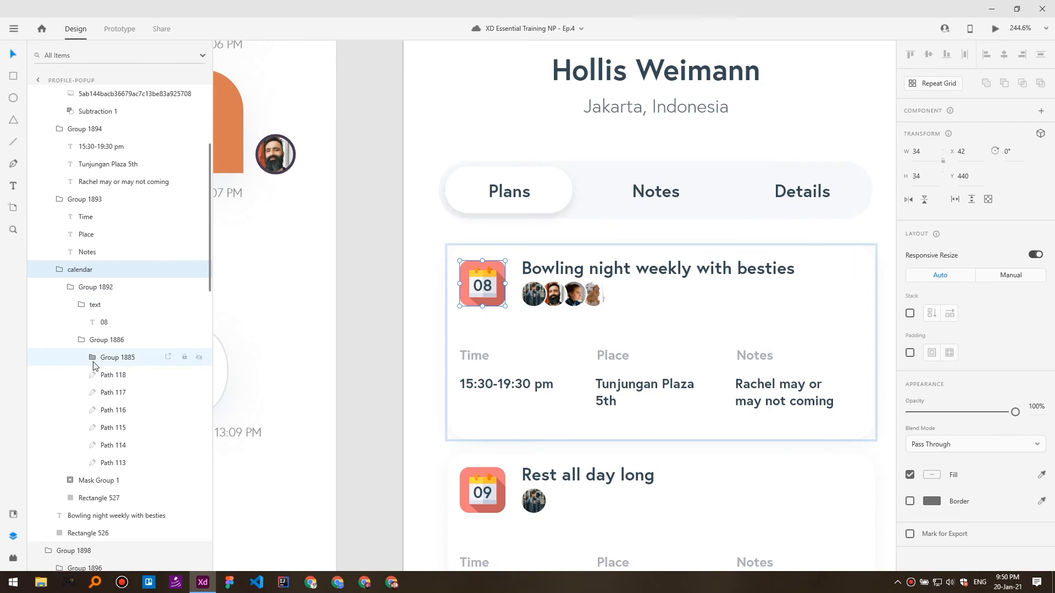
click(113, 375)
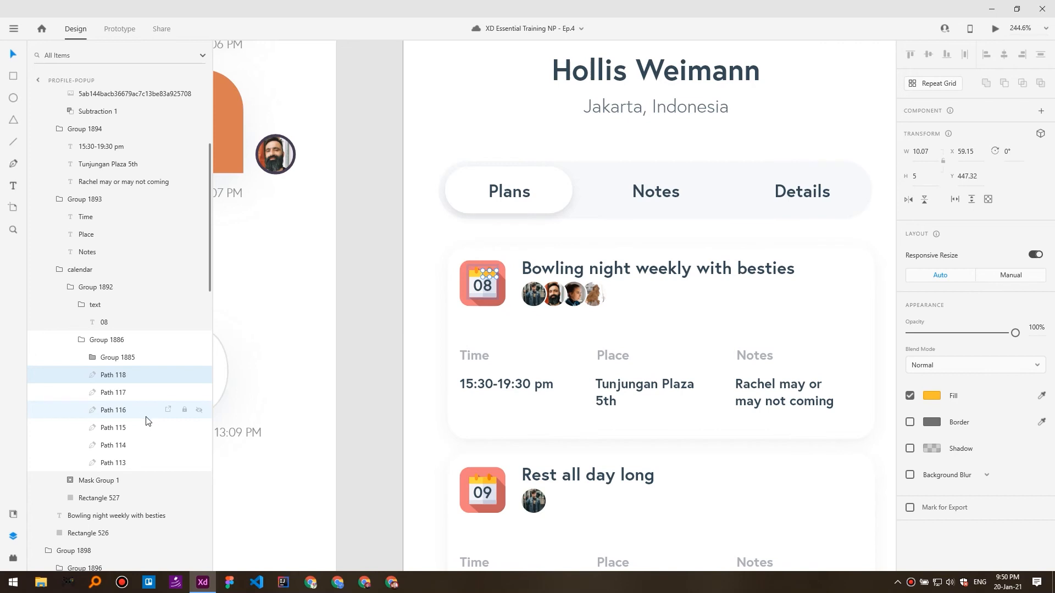
click(120, 411)
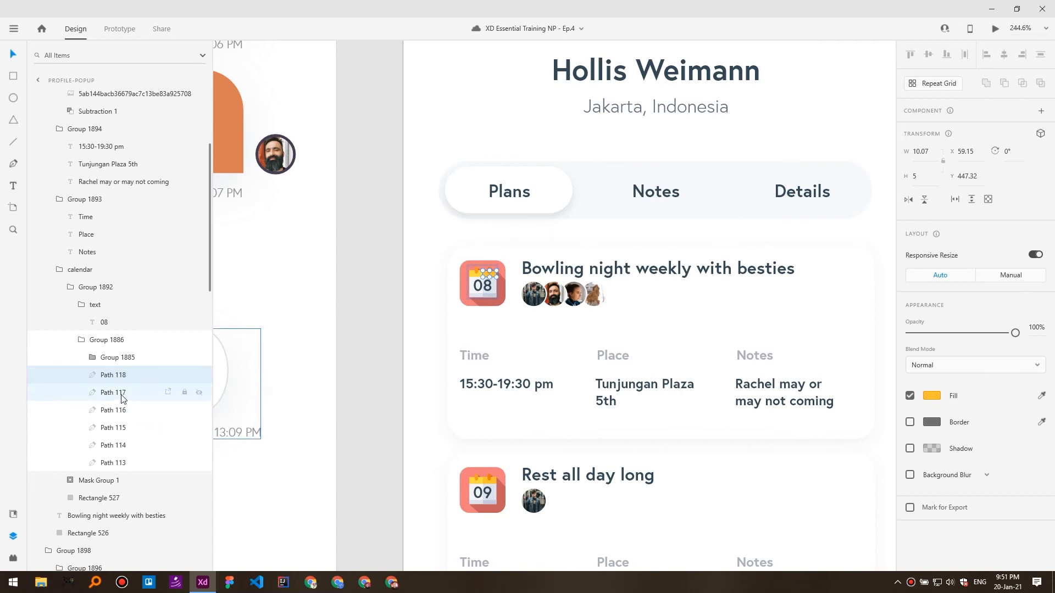
click(119, 430)
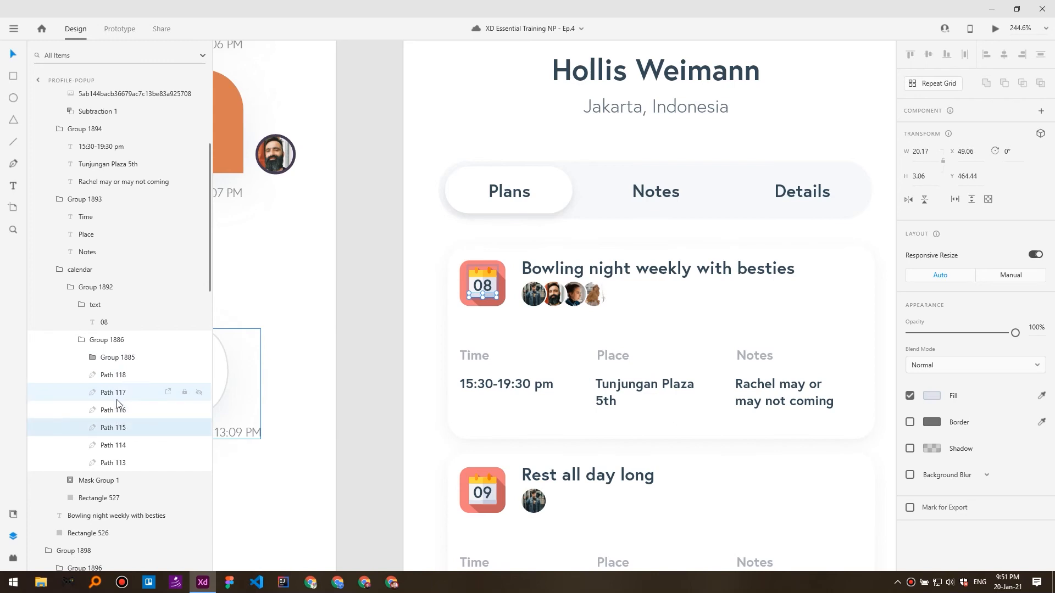
click(116, 407)
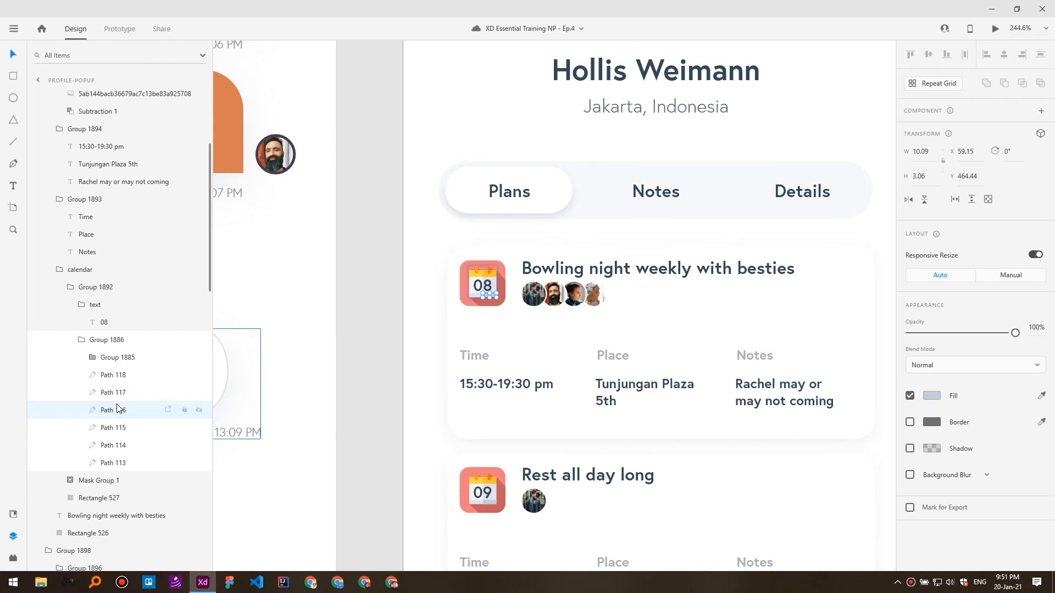
click(492, 299)
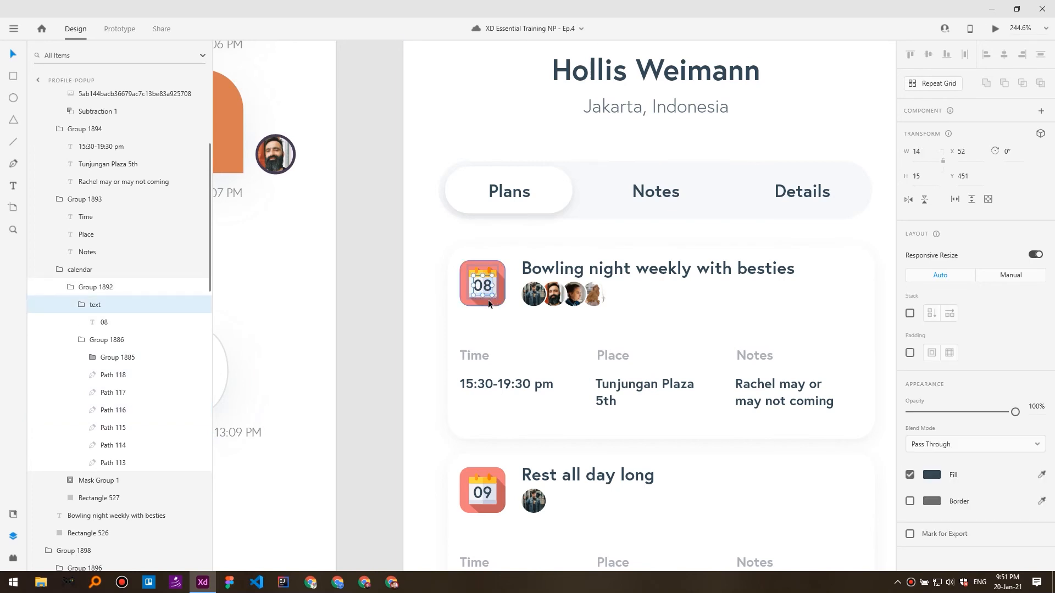
Open Path 116 in the calendar icon for anchor editing, try moving its upper-left anchor point, and undo the move.
scroll(488, 299, up, 5)
double_click(505, 270)
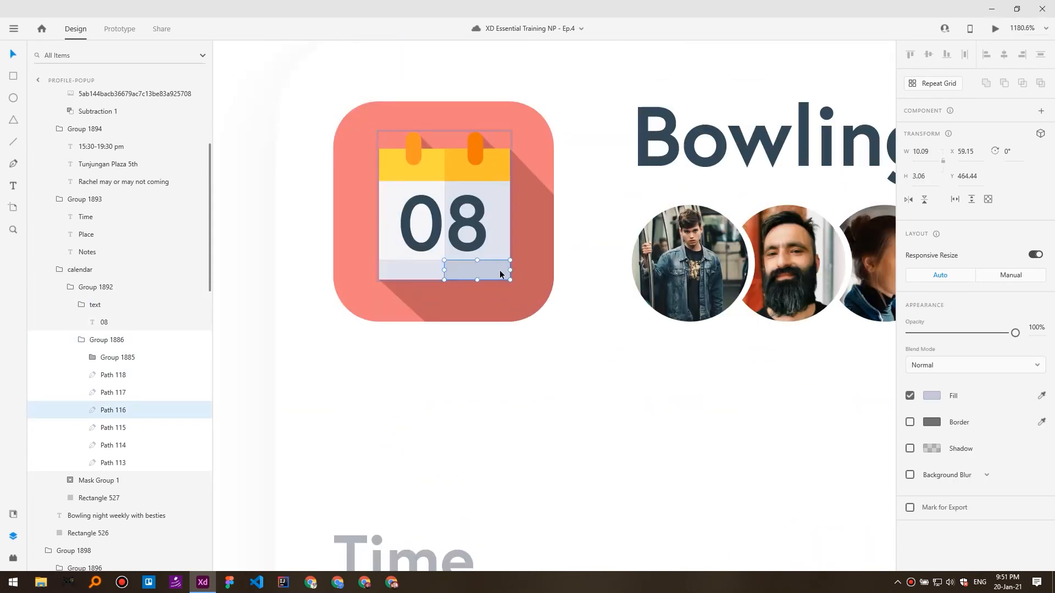
scroll(502, 273, up, 1)
drag(438, 298, 390, 320)
key(ctrl+z)
key(ctrl+z)
key(ctrl+z)
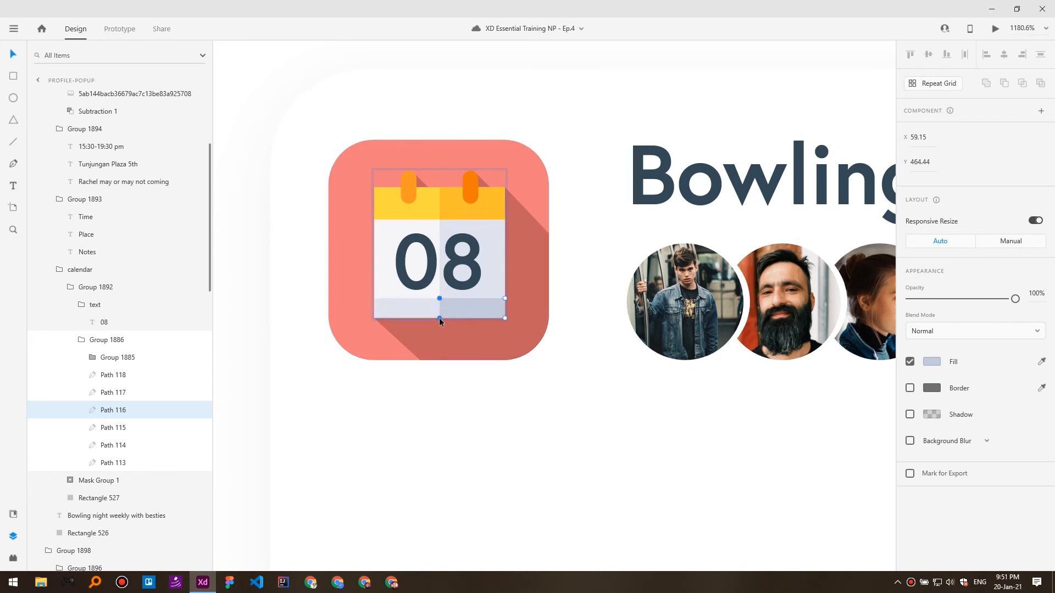
Add the lower-left anchor point of Path 116 to the current anchor selection.
shift+click(440, 318)
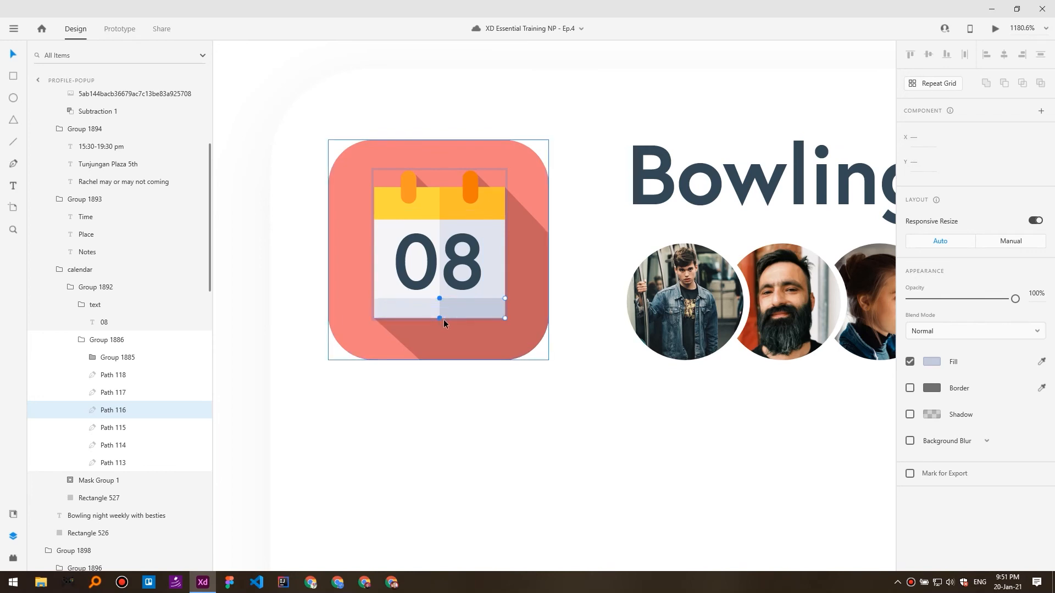
scroll(439, 303, up, 1)
scroll(438, 307, up, 5)
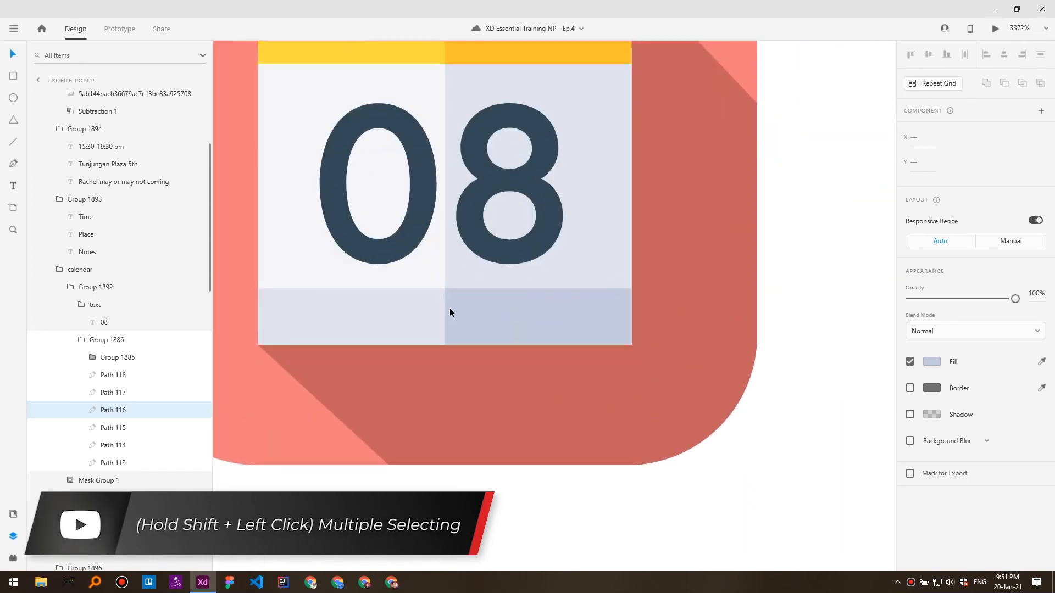
Try to extend Path 116 to the calendar's left edge by moving its two left anchor points, and leave anchor editing.
drag(520, 281, 331, 275)
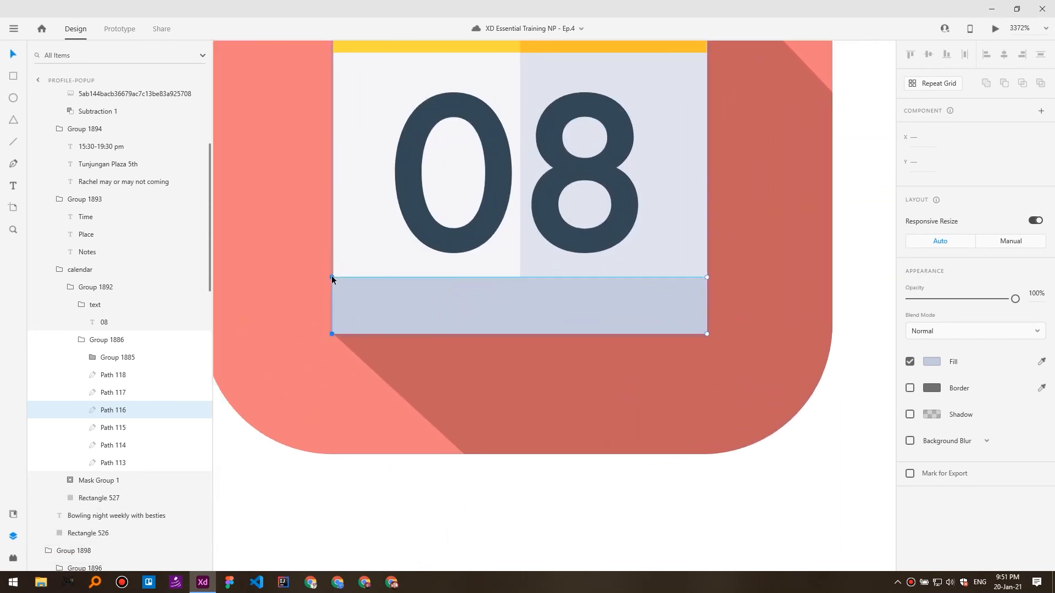
scroll(698, 314, down, 4)
scroll(562, 313, up, 5)
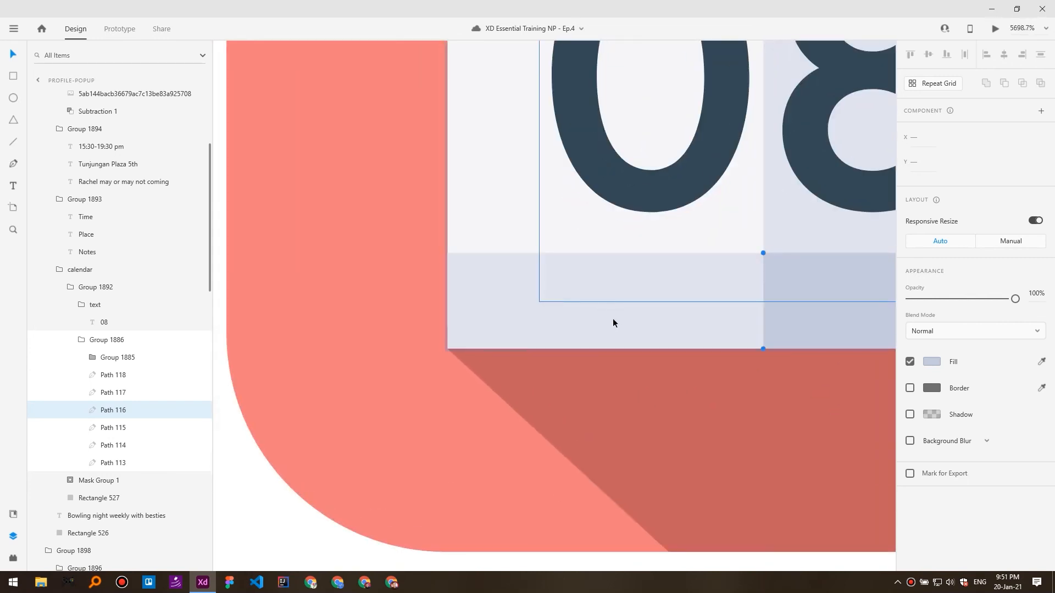
click(538, 322)
scroll(667, 321, right, 3)
click(536, 266)
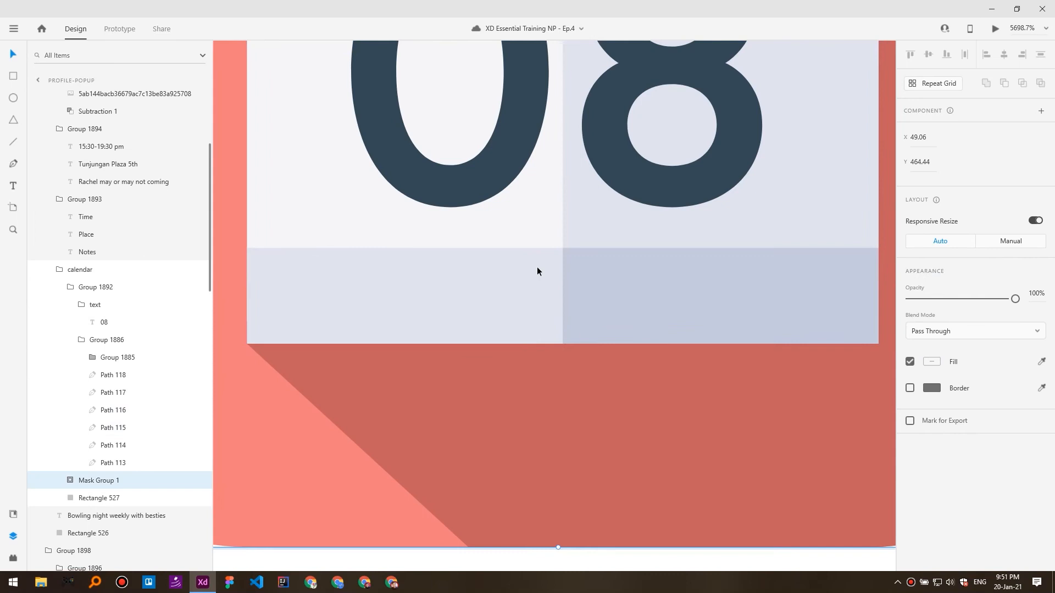
scroll(536, 265, down, 1)
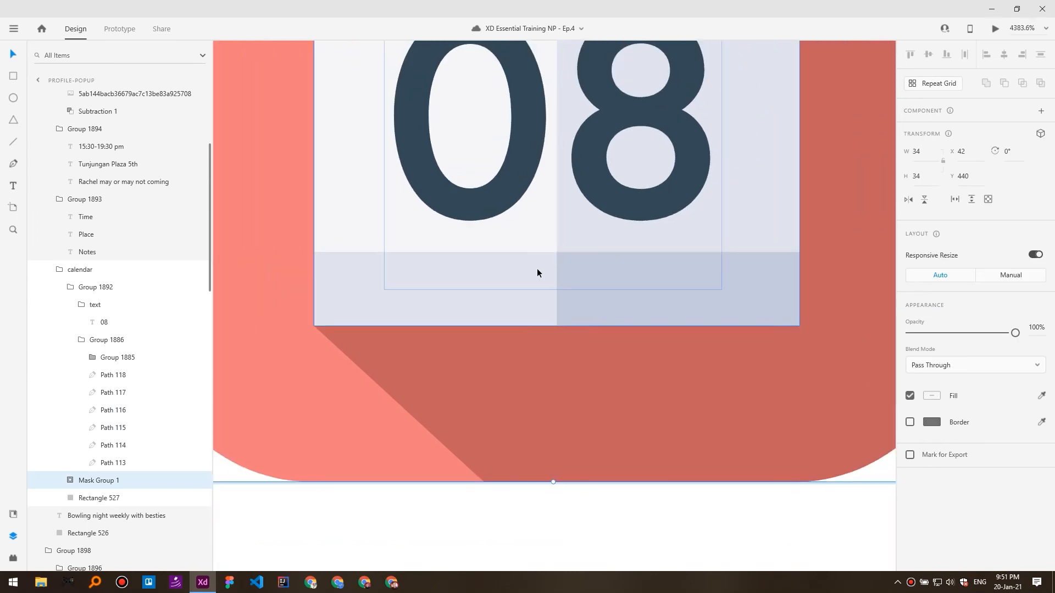
drag(537, 273, 511, 287)
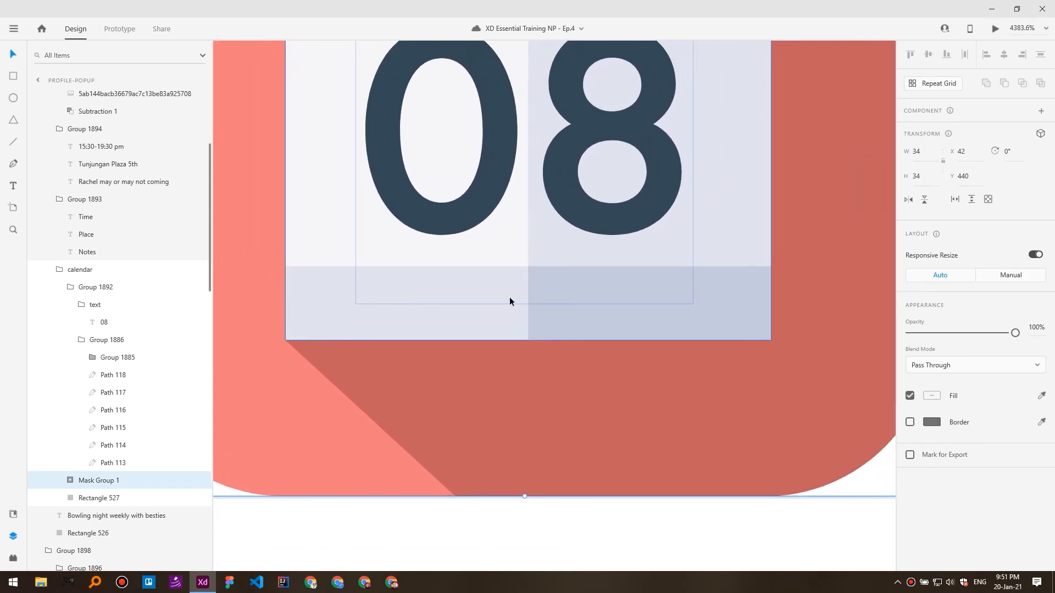
Try a pink fill of #DBC3DD on Path 116 and undo the colour change.
click(687, 322)
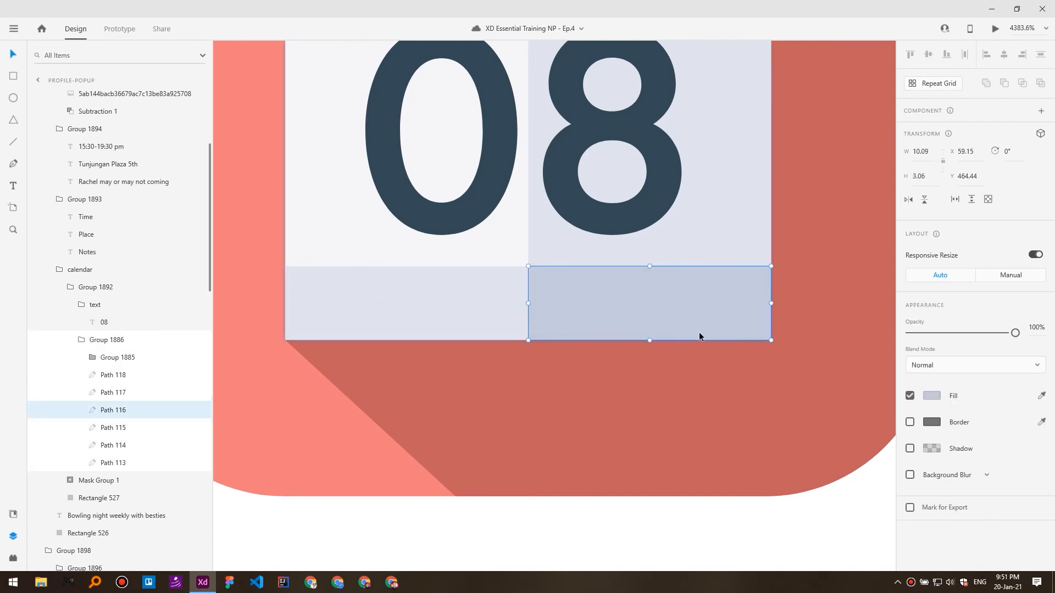
click(930, 396)
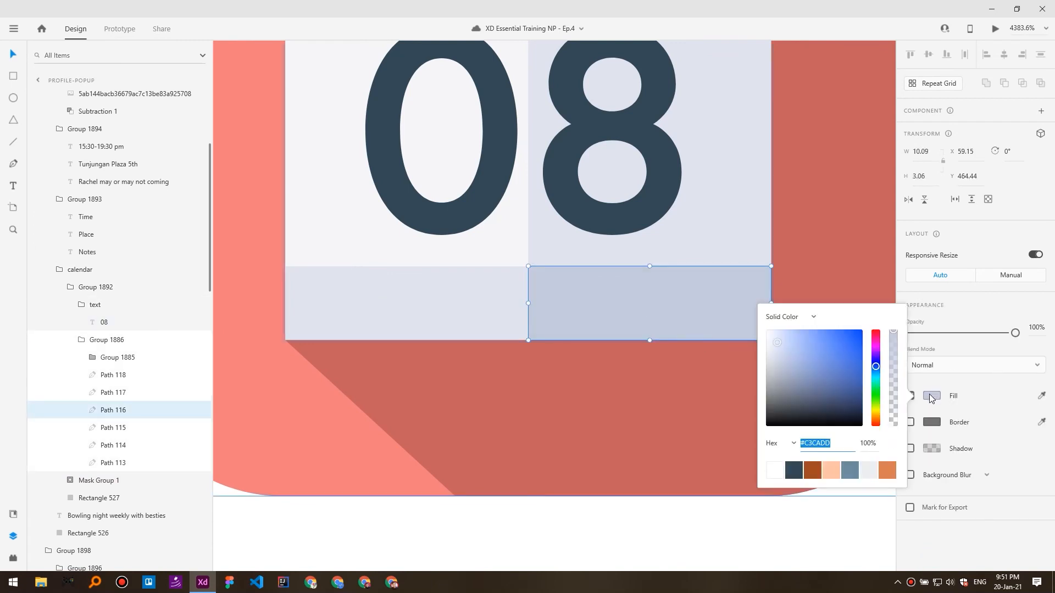
drag(876, 366, 871, 351)
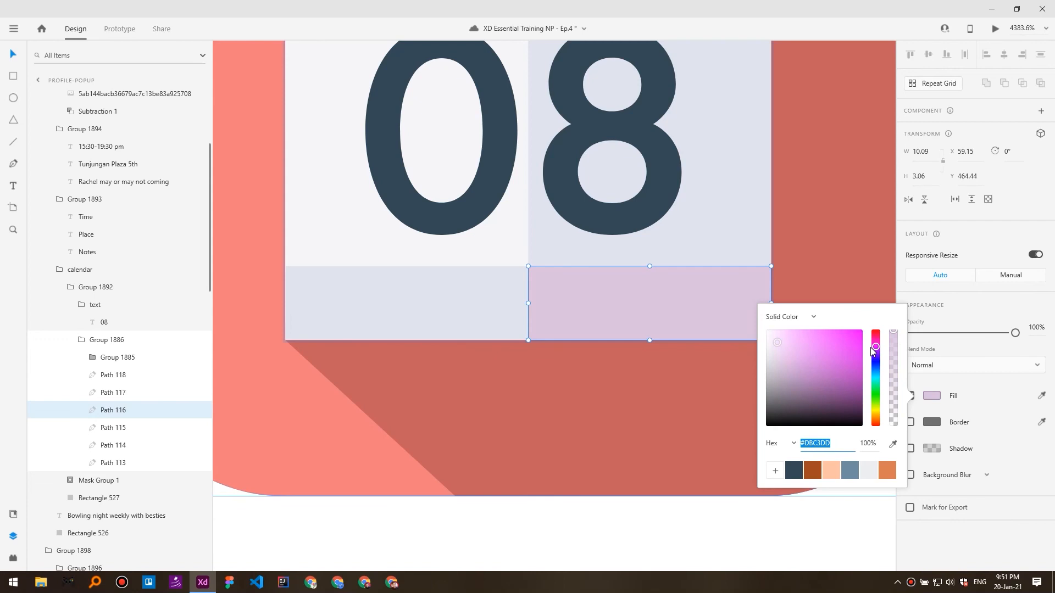
click(743, 275)
key(ctrl+z)
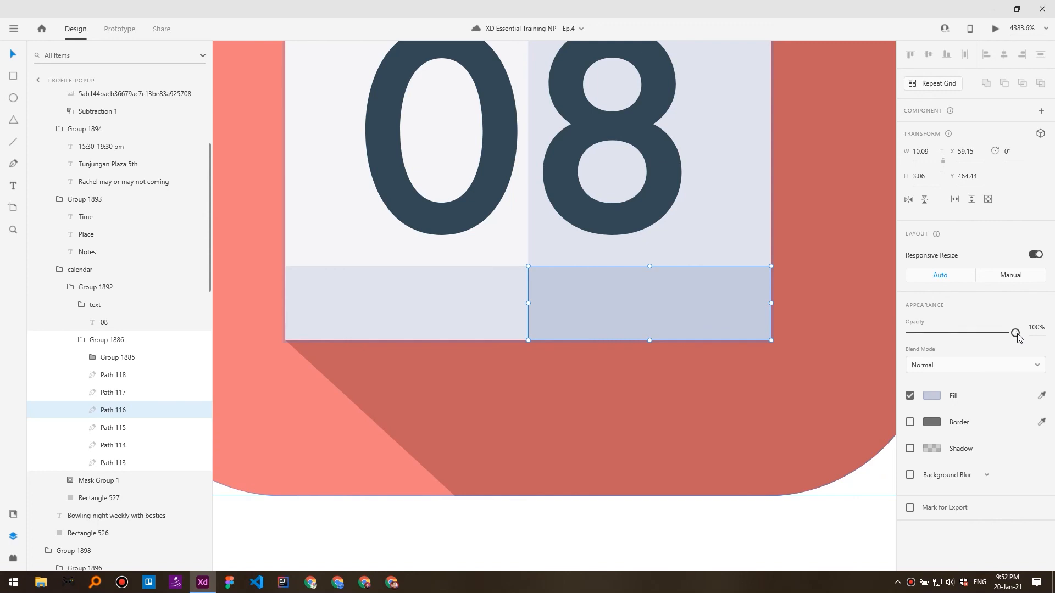
Try different opacities on Path 116, including 49%, 10%, 20%, 100% and 0%.
drag(1017, 336, 964, 335)
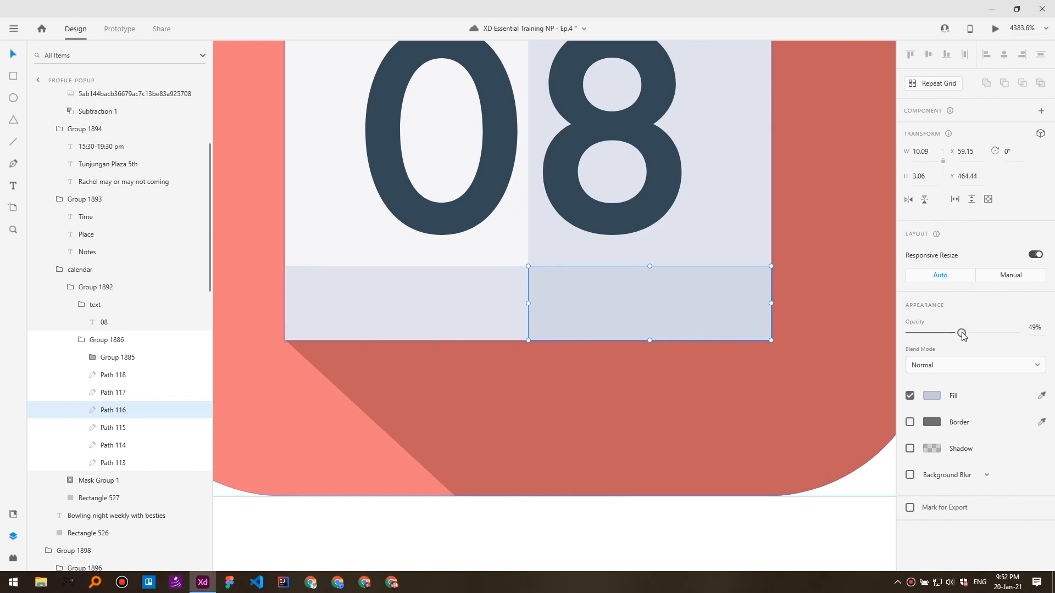
key(1)
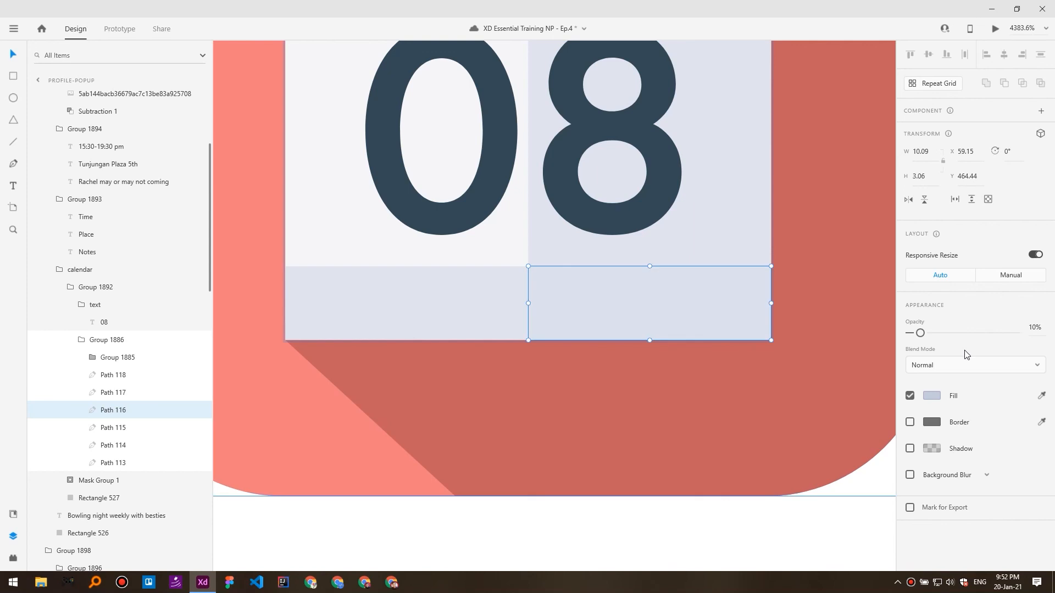
key(4)
key(2)
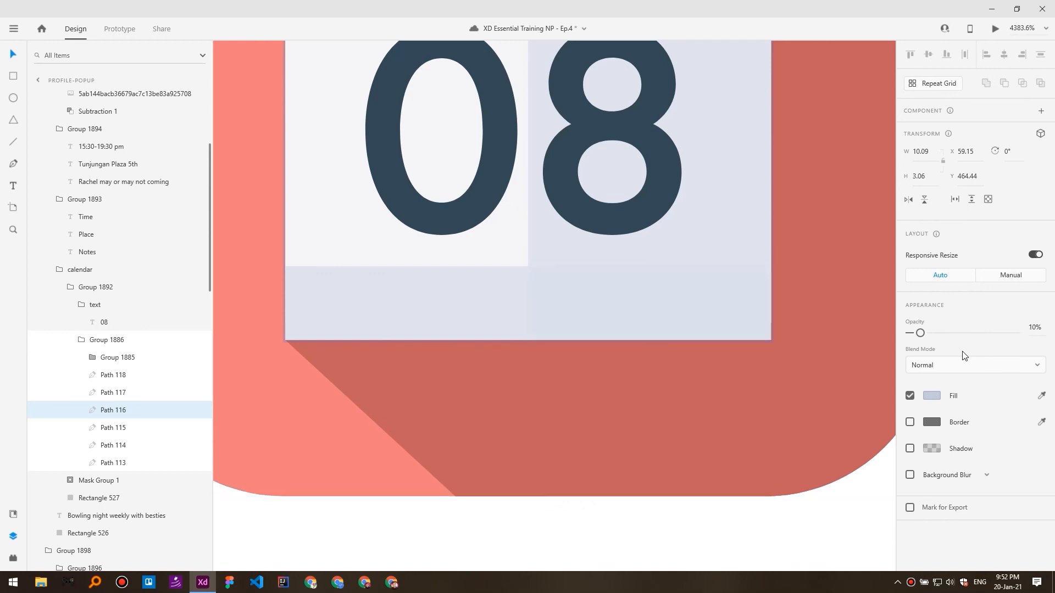
key(2)
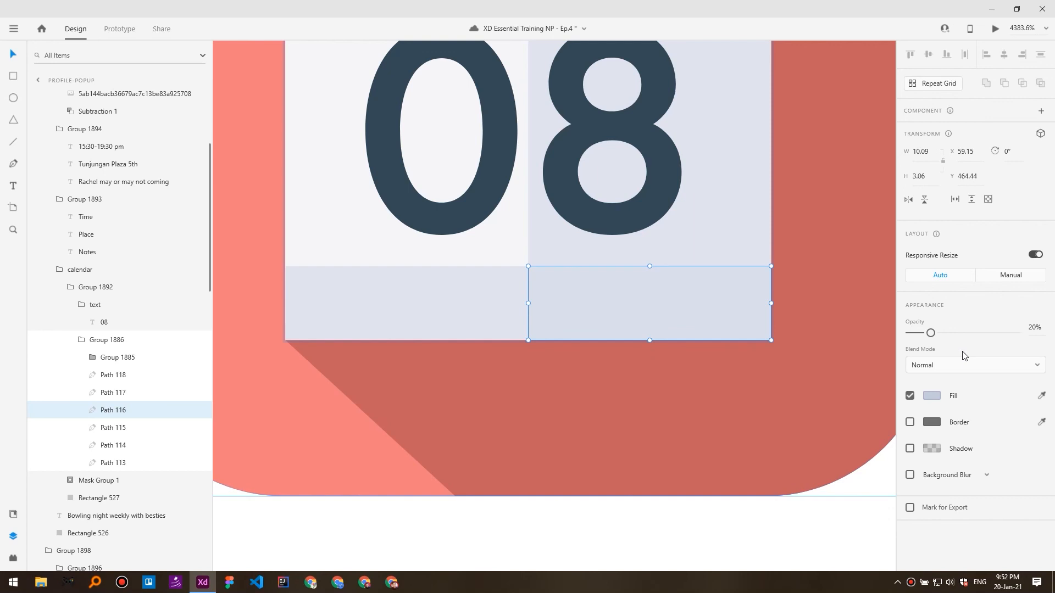
key(0)
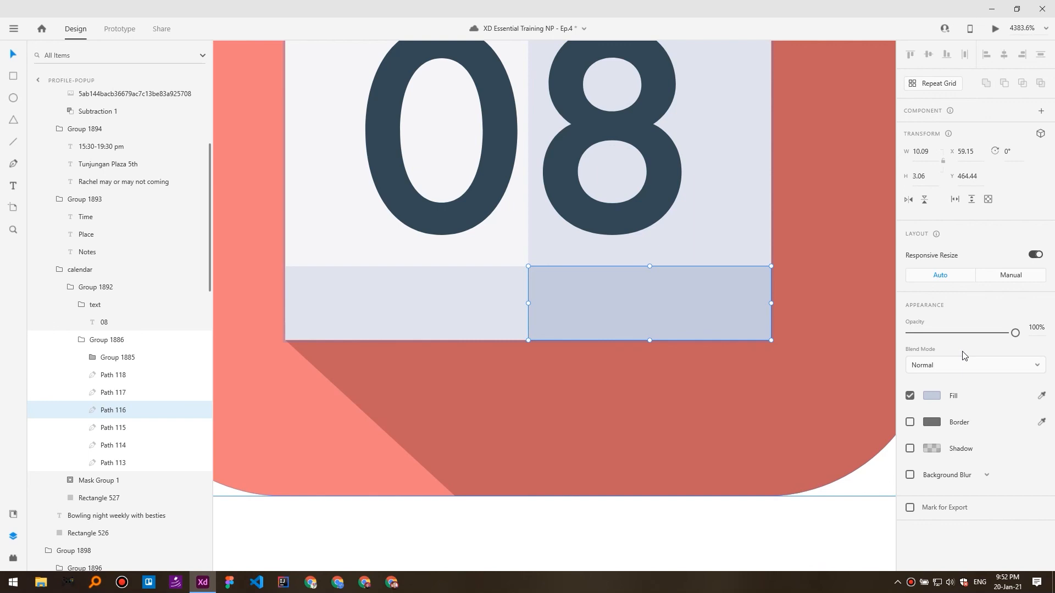
key(0)
key(0)
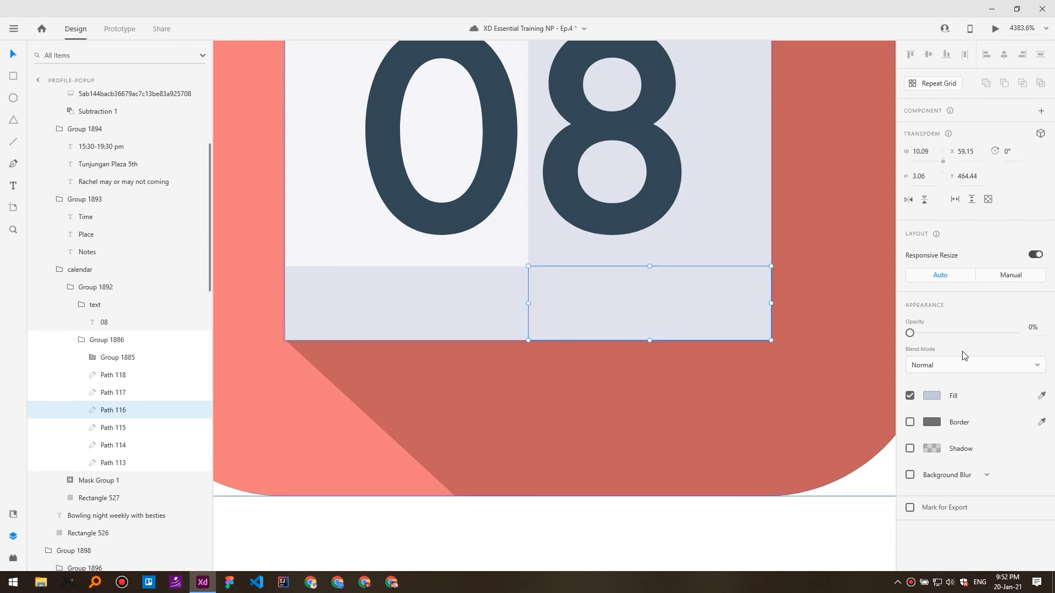
Set the opacity of Path 116 to 56%.
key(5)
key(6)
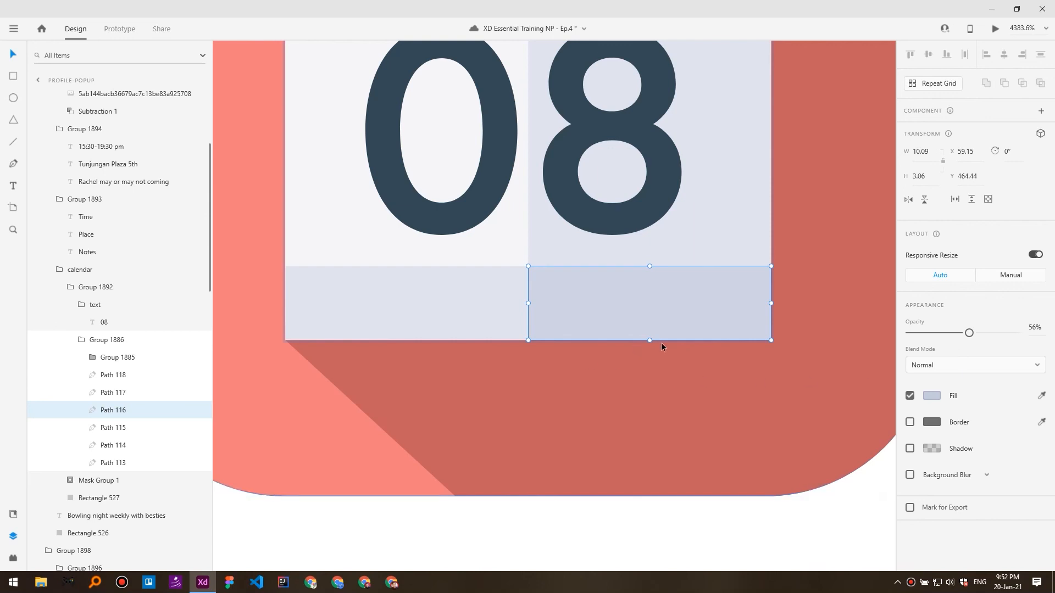
Inspect the properties of the first plan's title text and of the white card behind it on the Profile-PopUp artboard.
scroll(661, 343, down, 5)
scroll(659, 341, down, 3)
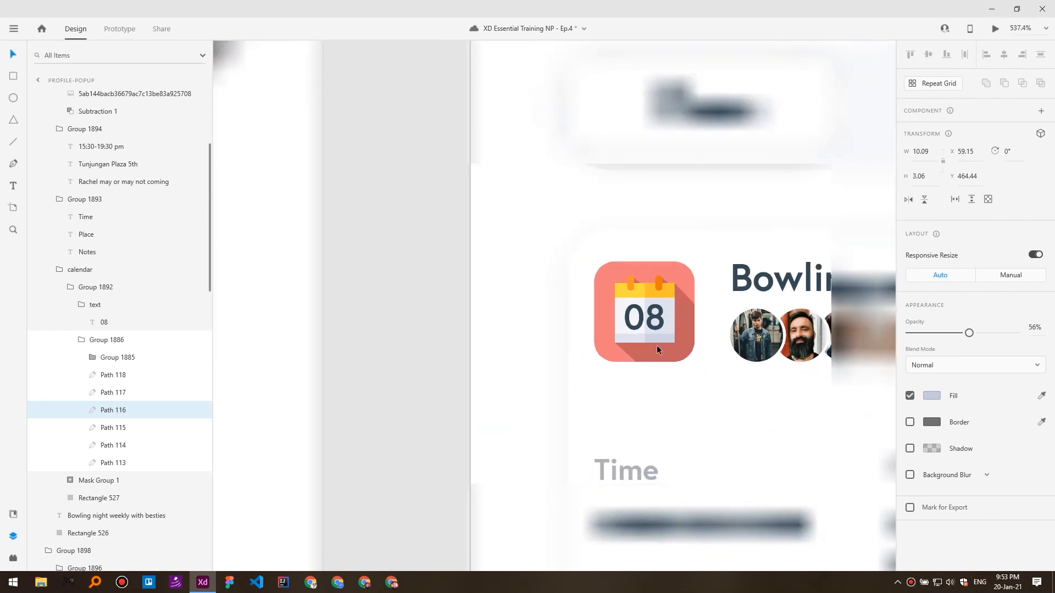
scroll(513, 355, down, 2)
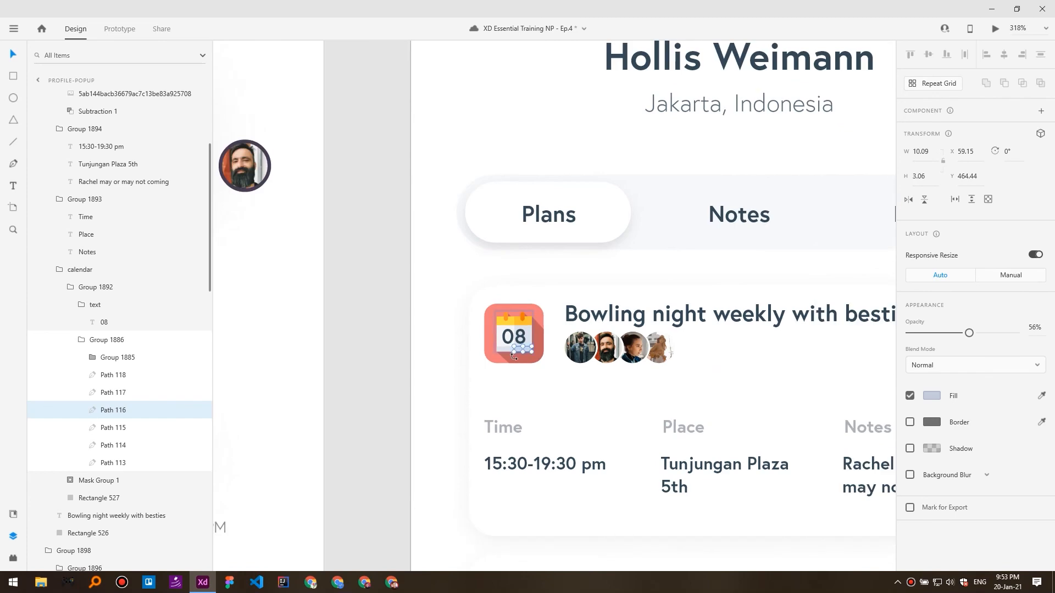
scroll(513, 356, down, 3)
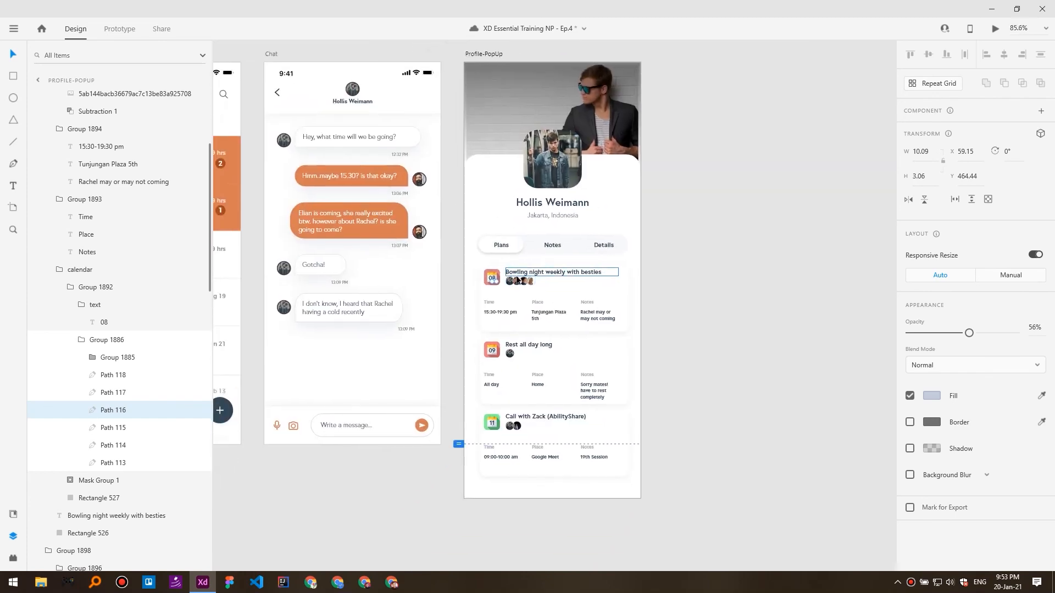
scroll(516, 279, down, 2)
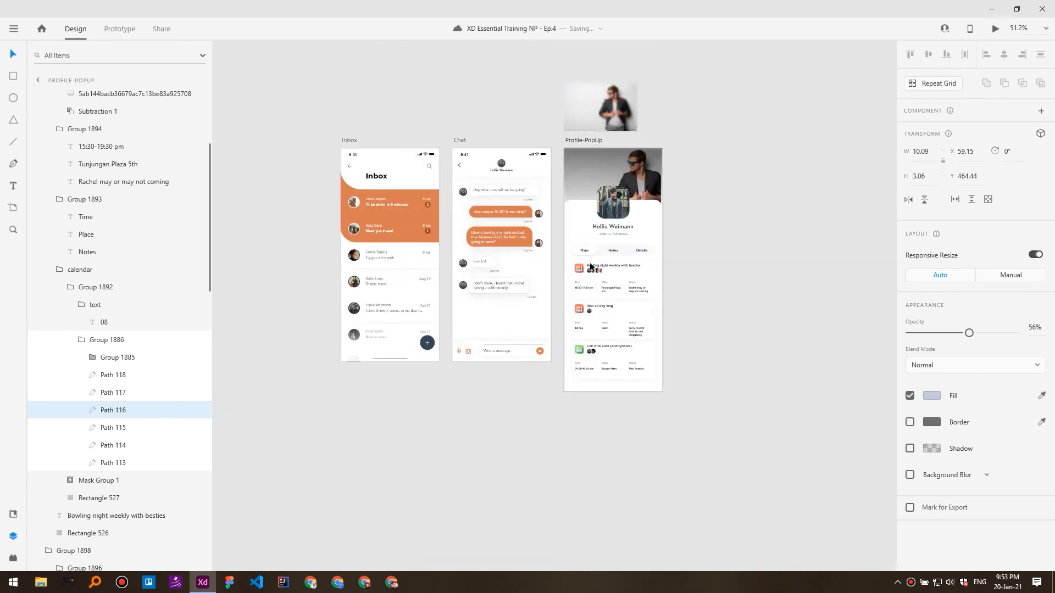
scroll(568, 273, up, 3)
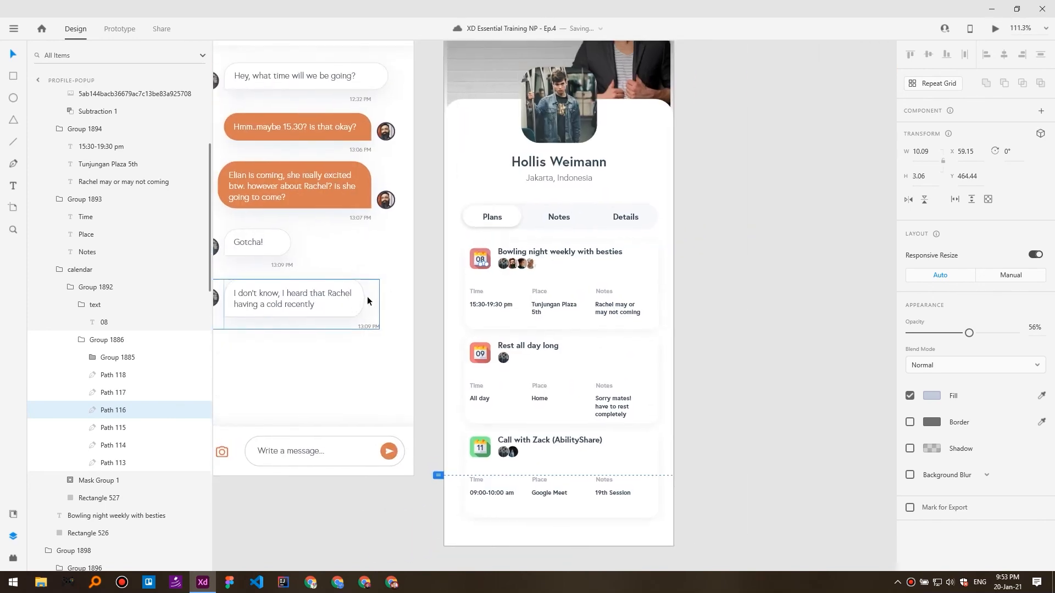
scroll(461, 308, up, 1)
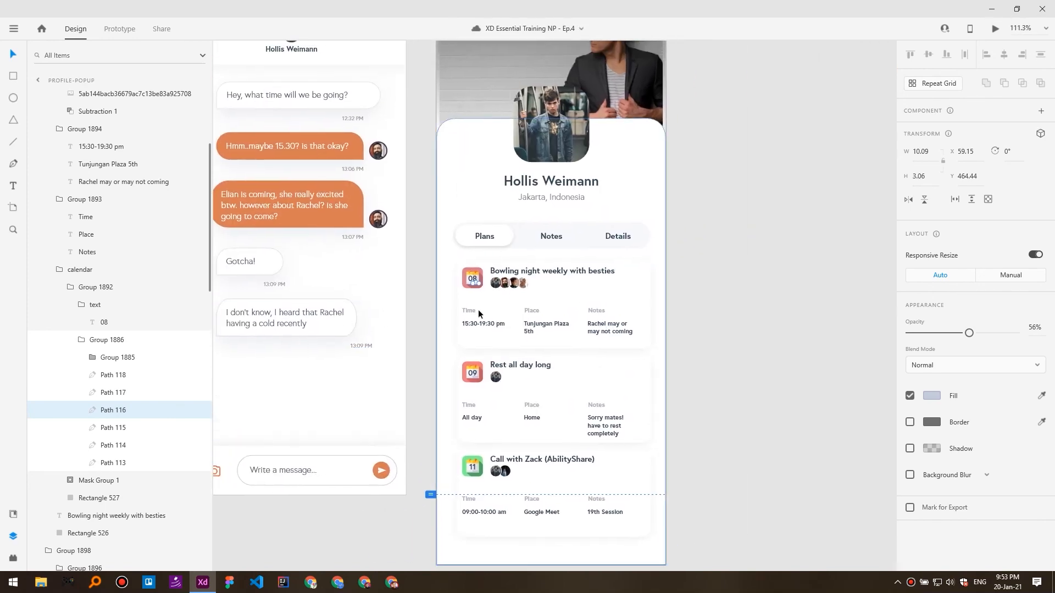
click(518, 270)
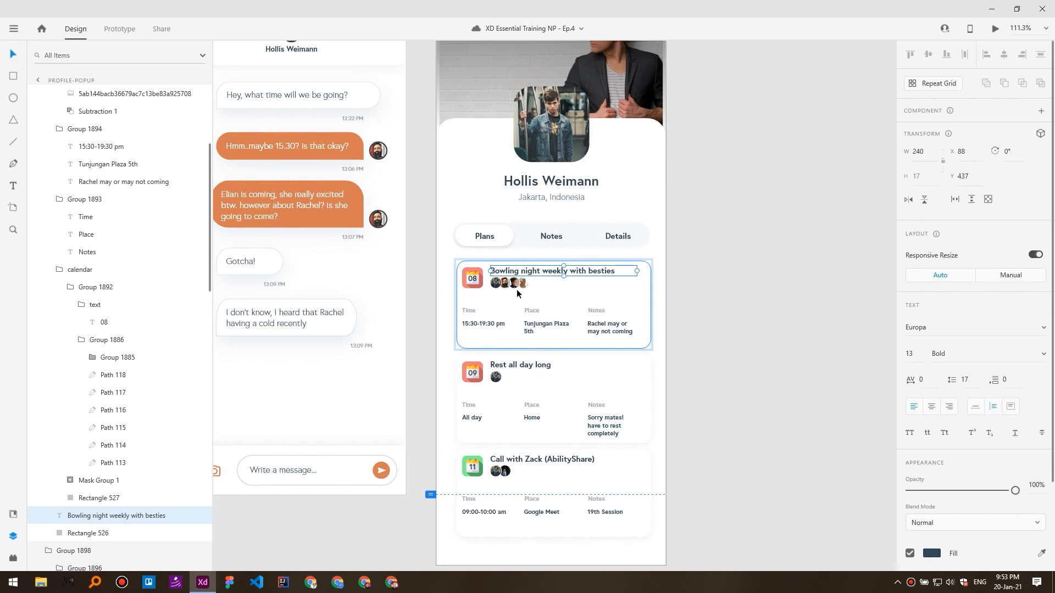
click(580, 301)
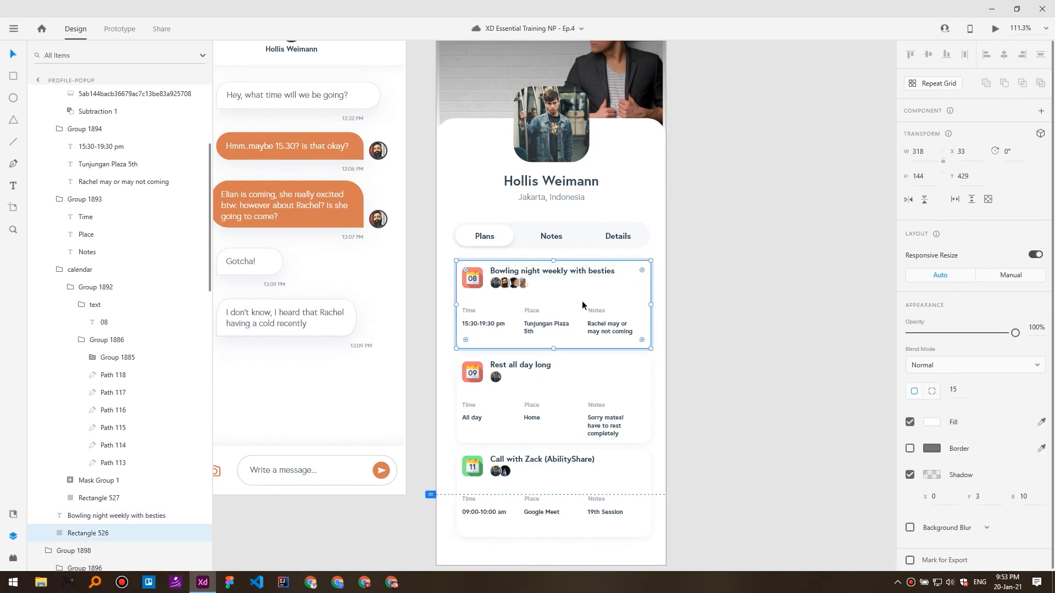